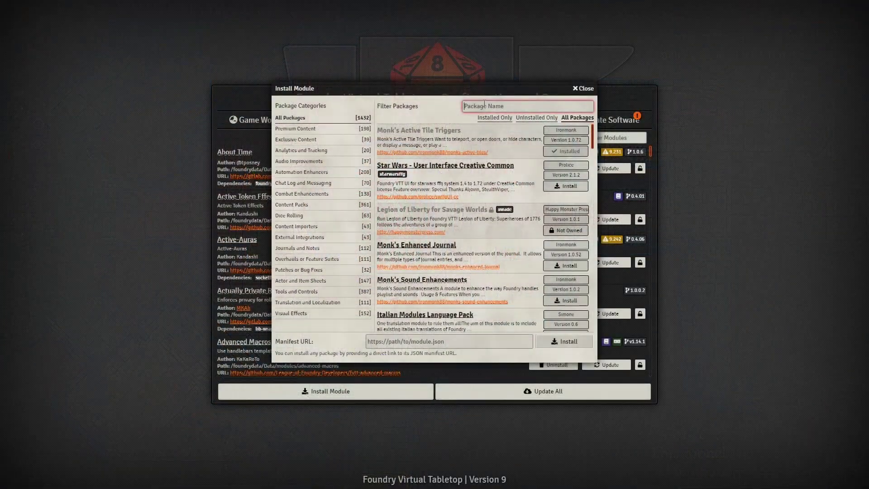
Search the installable modules for "Monk's acti", "tagge" and "JB".
text(Monk's)
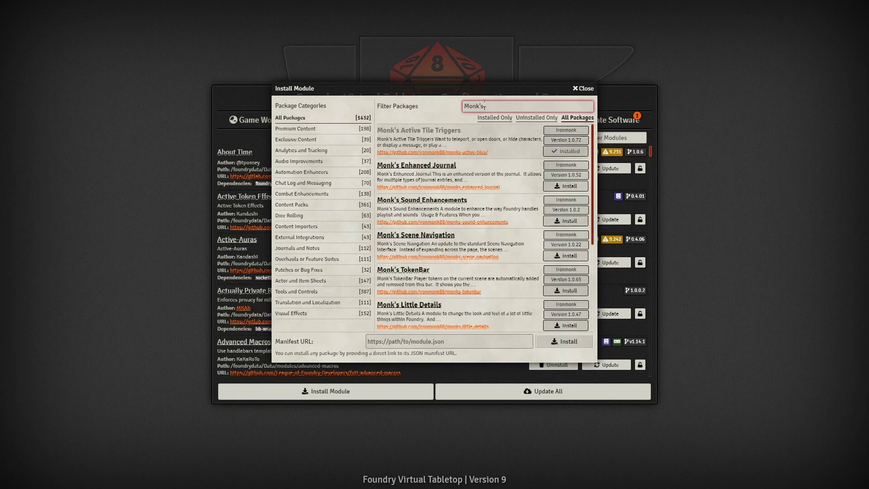
text( acti)
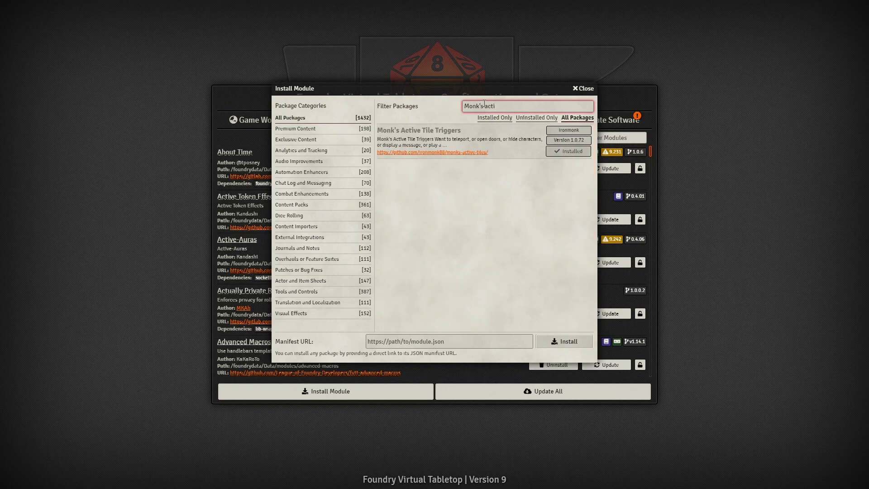
text(tagge)
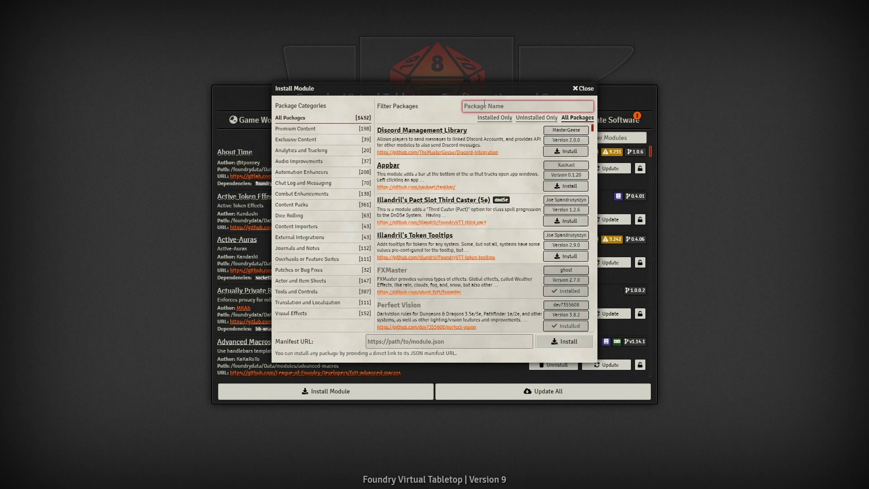
text(JB)
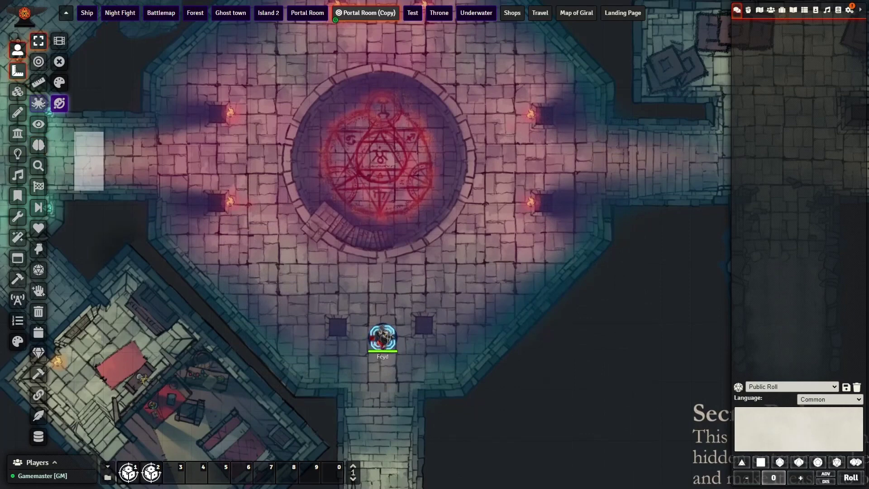
Create an imageless tile 464 by 116 pixels on the floor between the central magic circle and the character token.
click(16, 96)
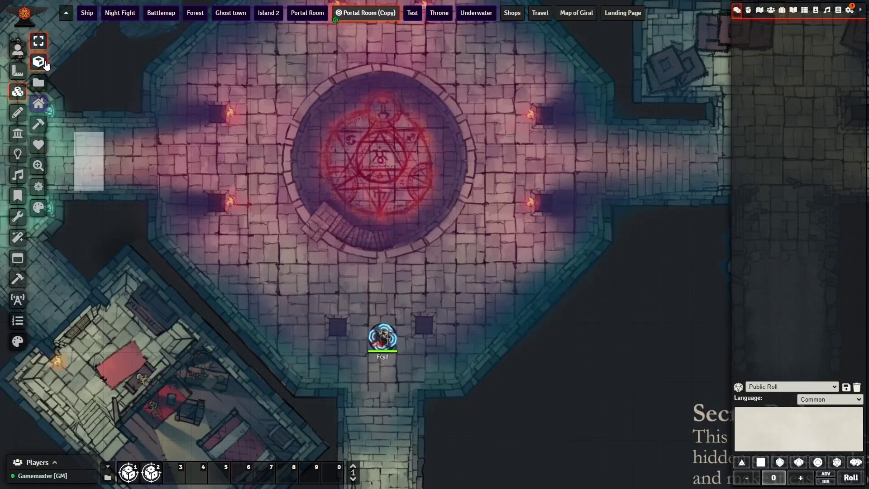
click(40, 64)
mouse_move(338, 265)
mouse_down()
mouse_move(470, 282)
mouse_move(455, 293)
mouse_up()
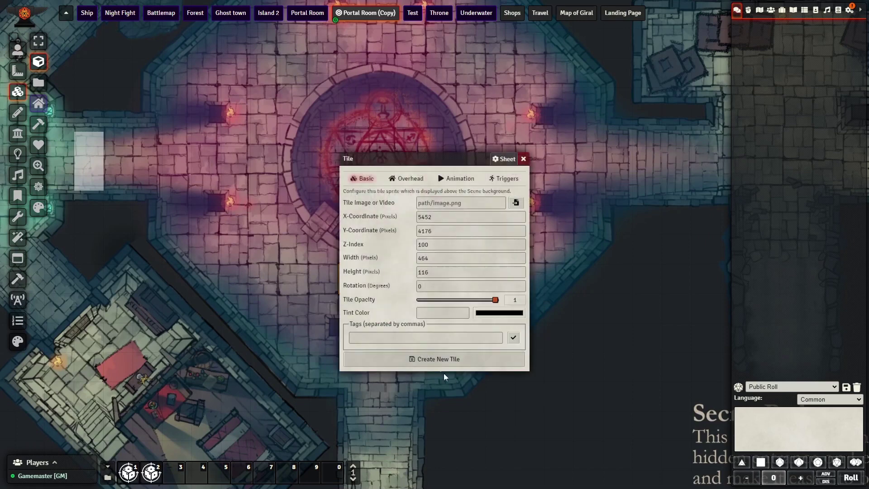
click(452, 358)
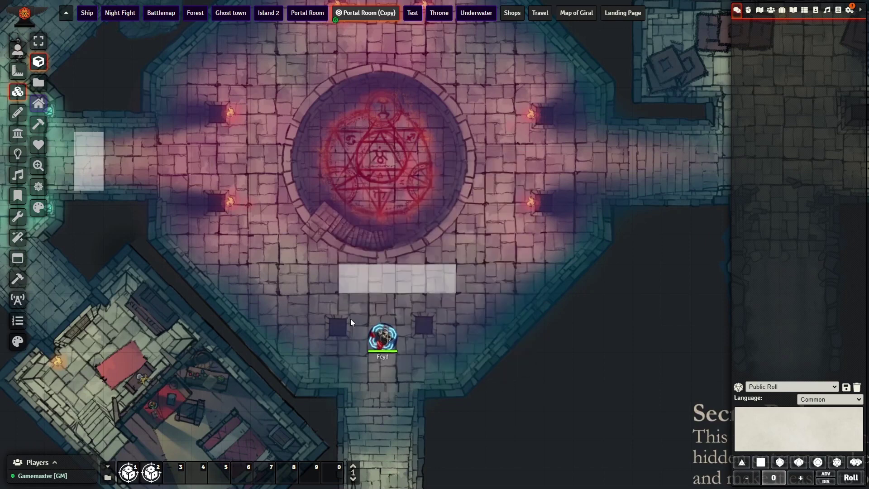
Move the new tile down to the room's lower entrance and save a Pause Game trigger action with state Pause on it.
right_click(393, 282)
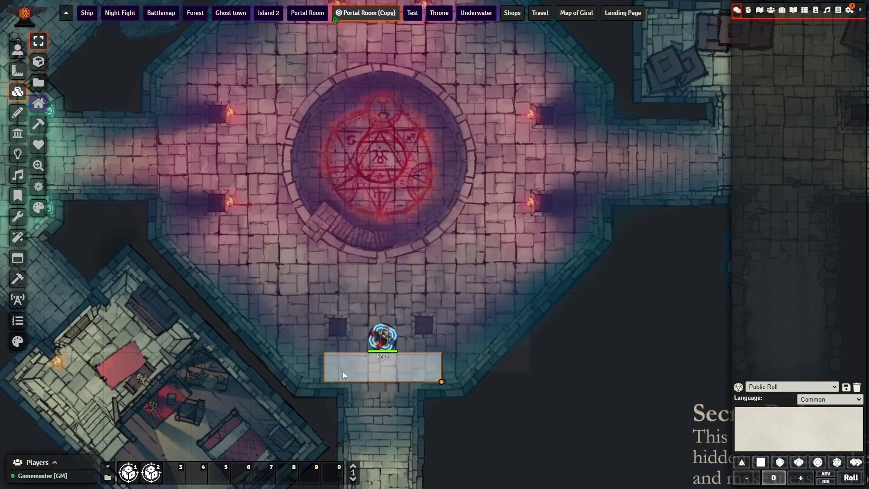
double_click(343, 371)
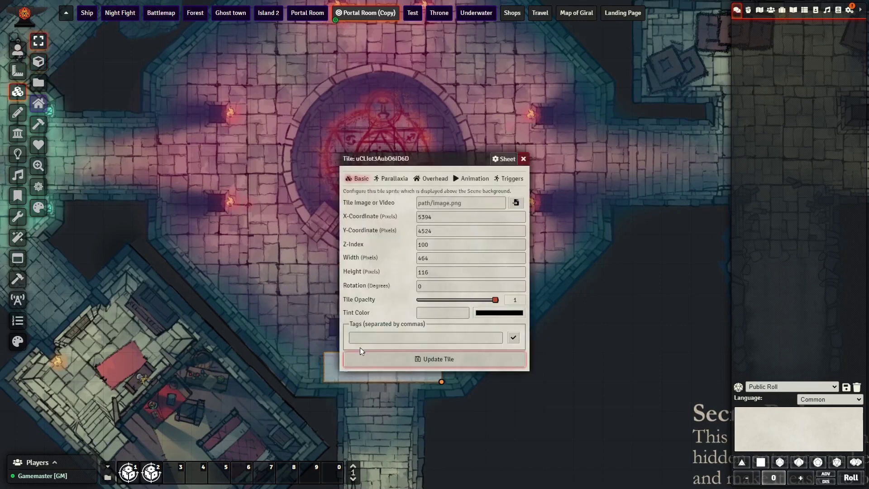
click(512, 179)
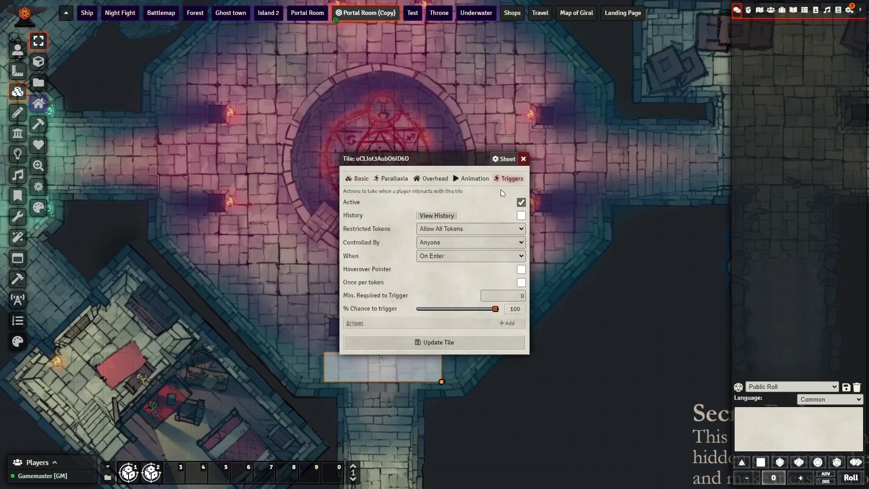
click(508, 324)
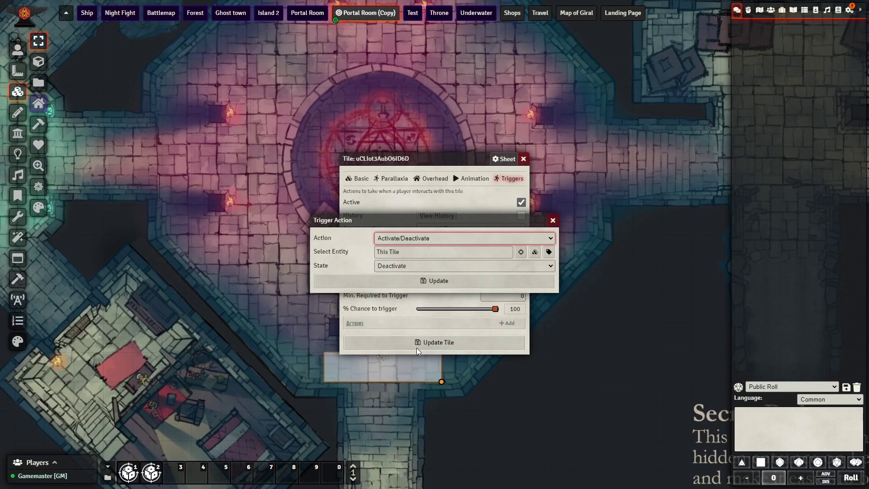
click(438, 331)
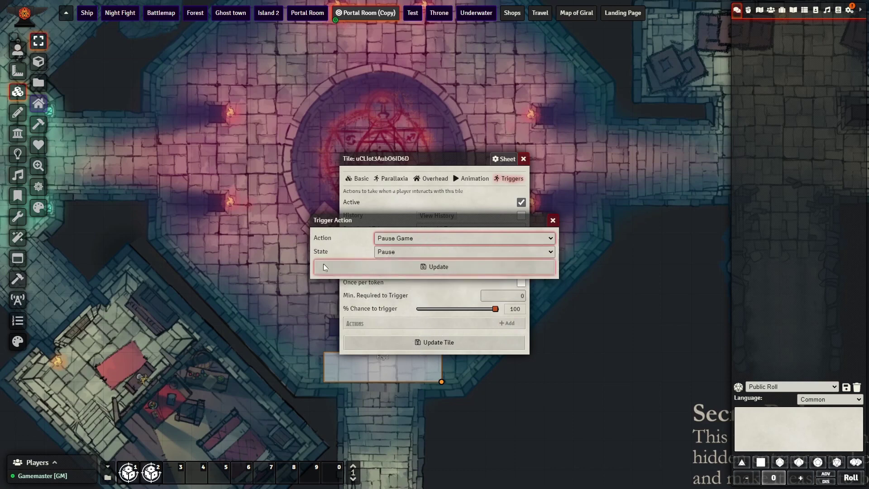
click(392, 265)
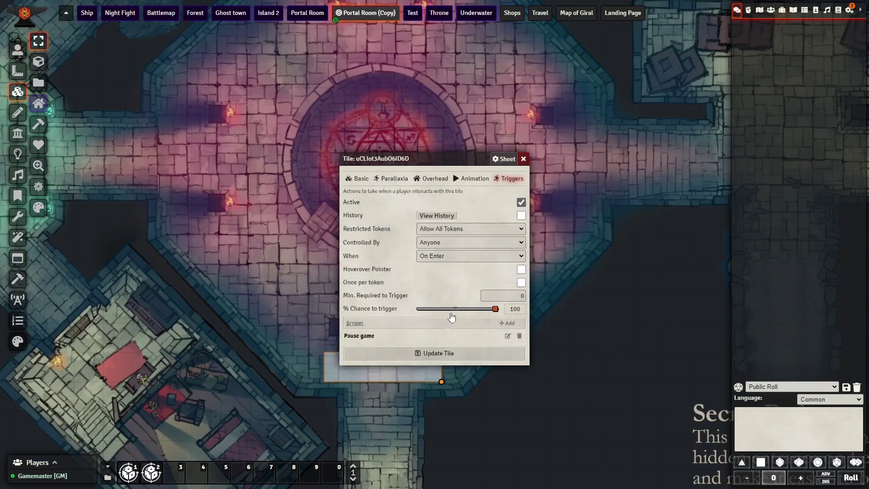
click(446, 358)
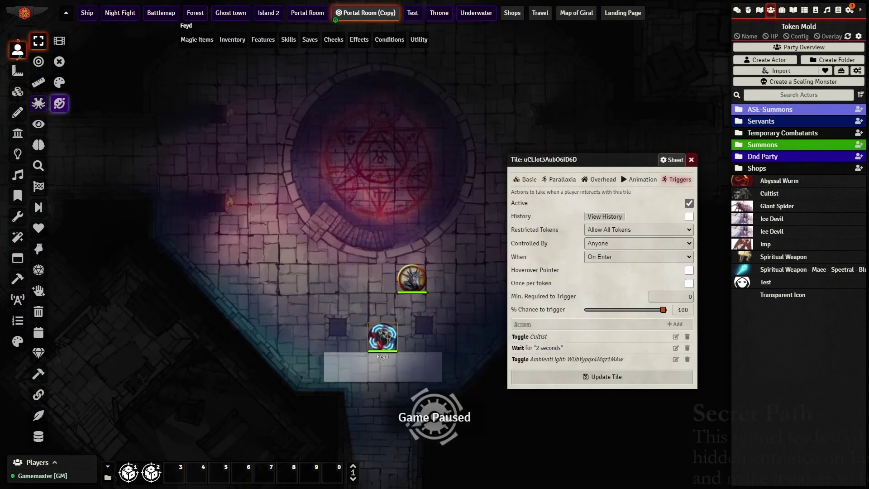
Move the character token down onto the trigger tile and back up to test its actions.
key(Down)
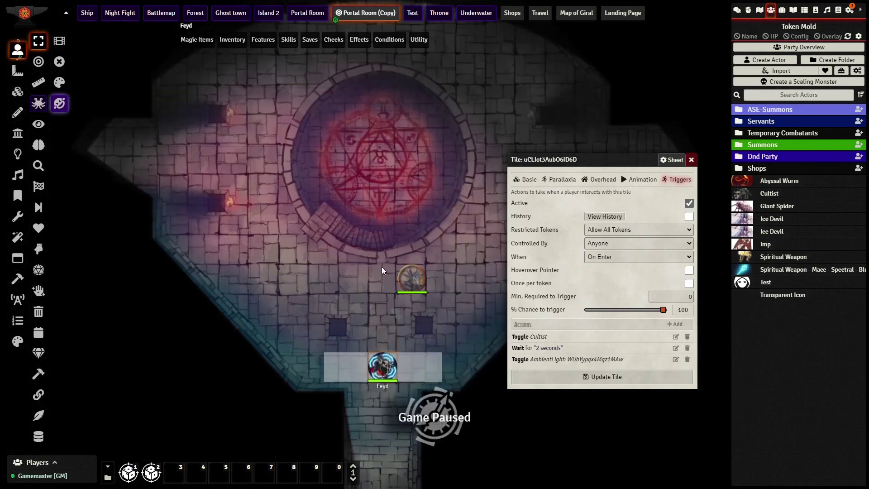
key(Up)
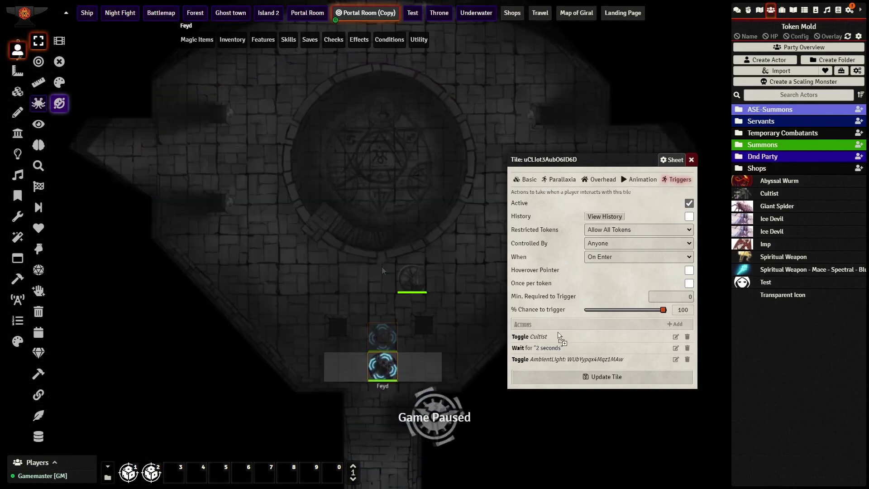
Reorder the tile's actions to ambient light toggle, 2-second wait, Cultist toggle, update the tile and move the character token up.
drag(561, 359, 558, 339)
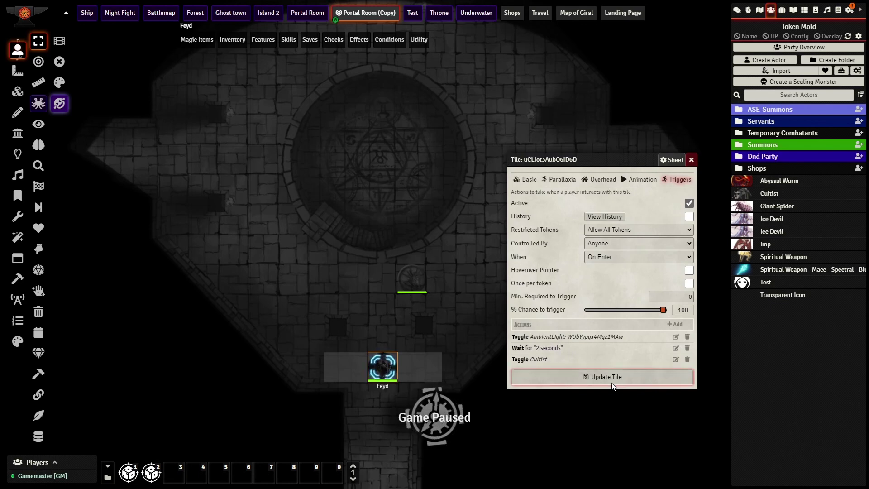
click(563, 376)
key(Up)
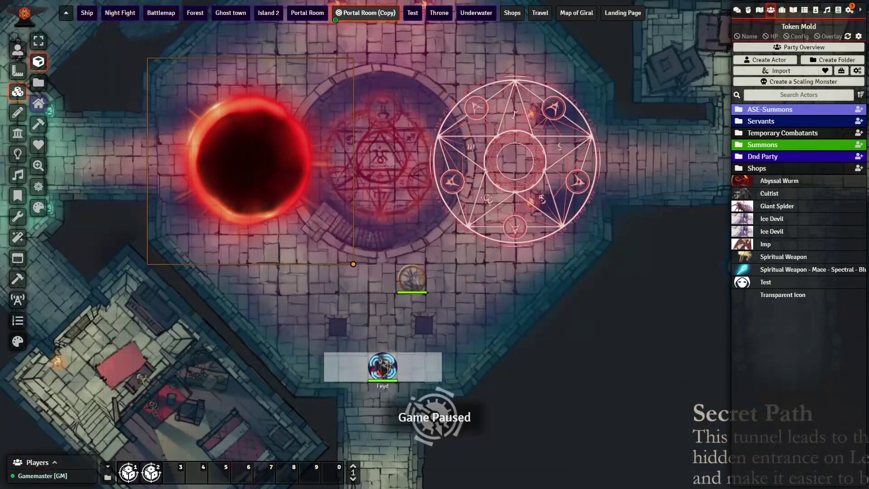
Hide the red portal tile and open the animation settings of the pentagram circle tile.
right_click(316, 104)
click(363, 60)
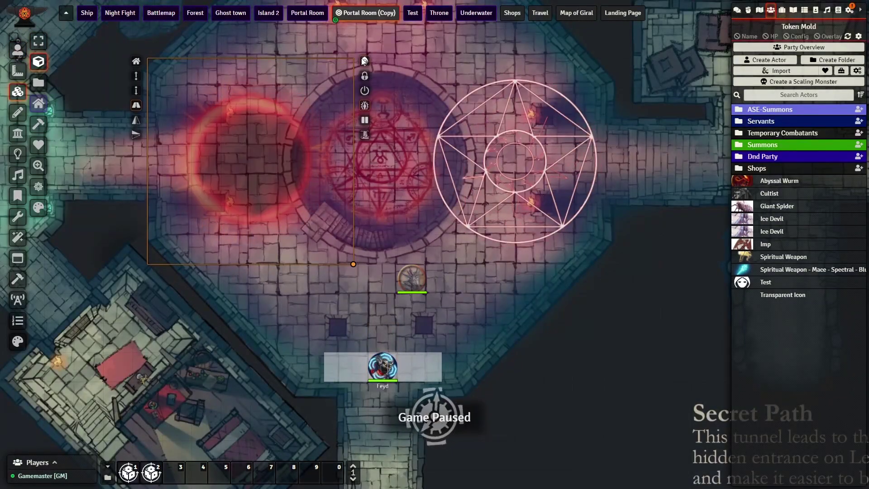
double_click(509, 135)
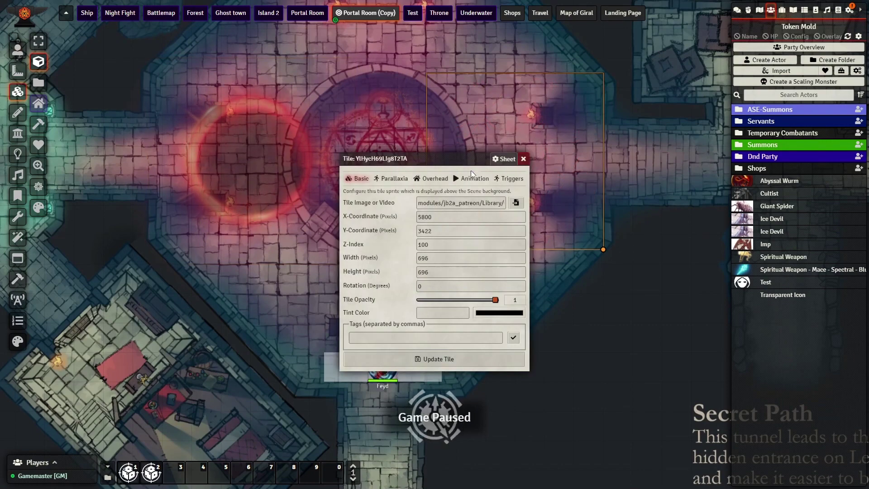
click(463, 181)
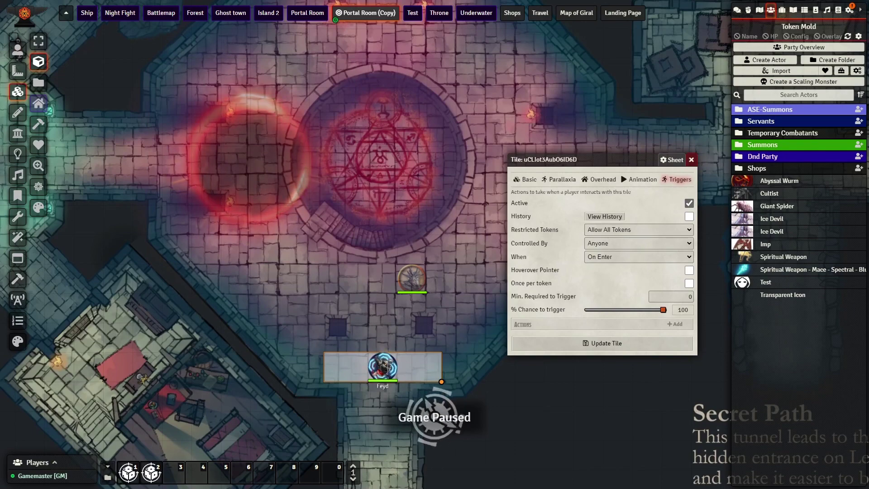
Add a Show/Hide action with state Toggle to the trigger tile, targeting the red portal tile.
click(674, 324)
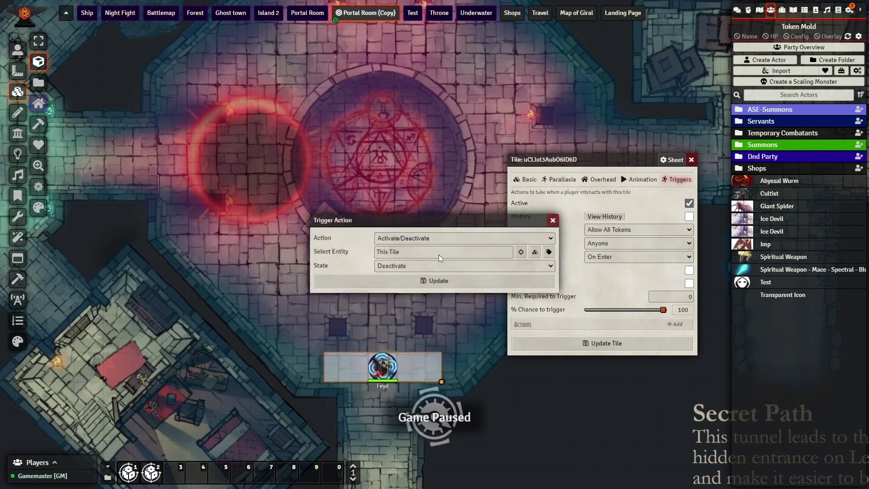
click(445, 240)
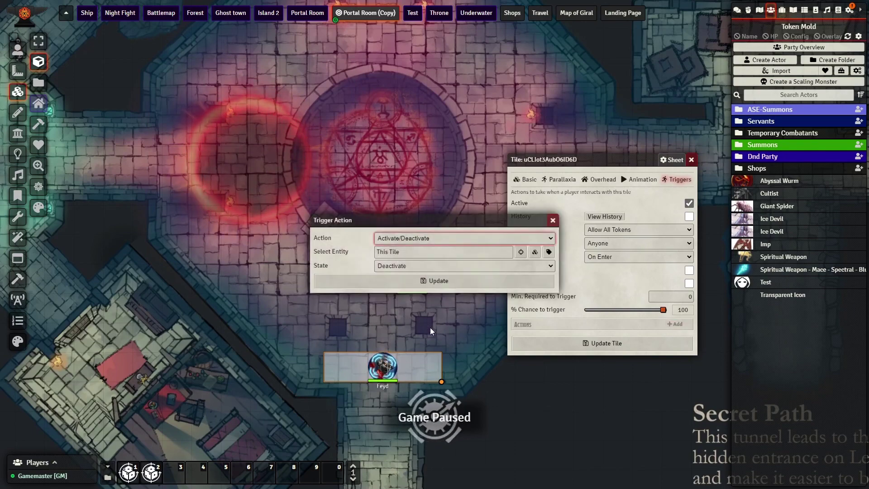
click(419, 335)
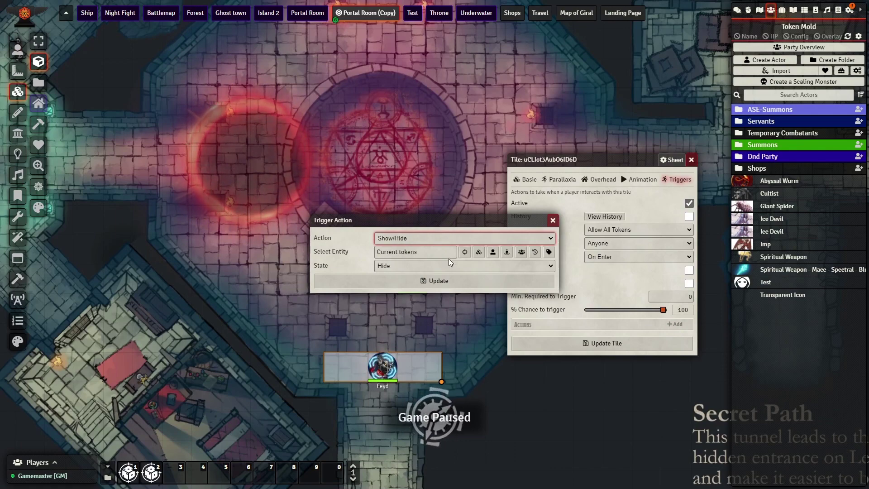
click(448, 262)
click(448, 296)
click(464, 252)
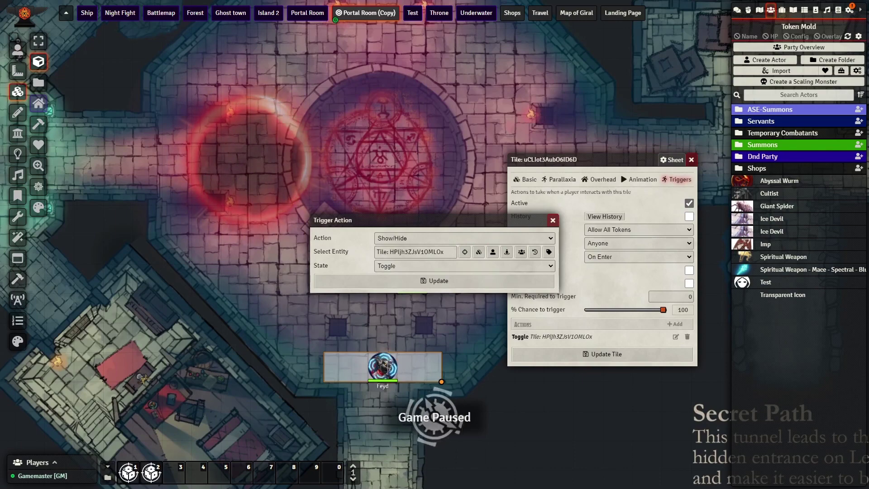
click(463, 252)
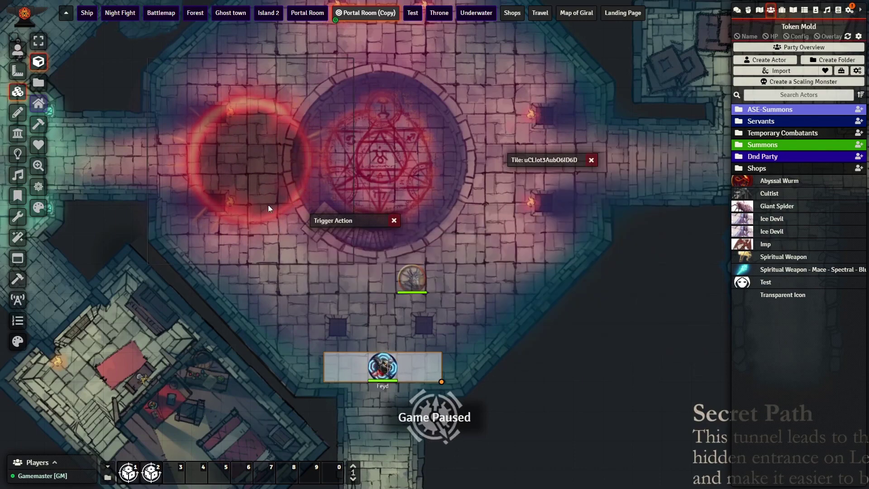
click(243, 142)
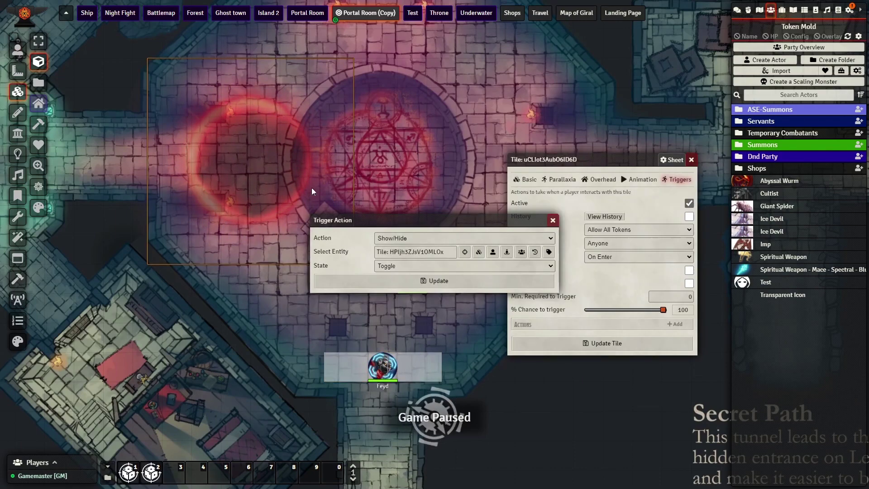
click(439, 280)
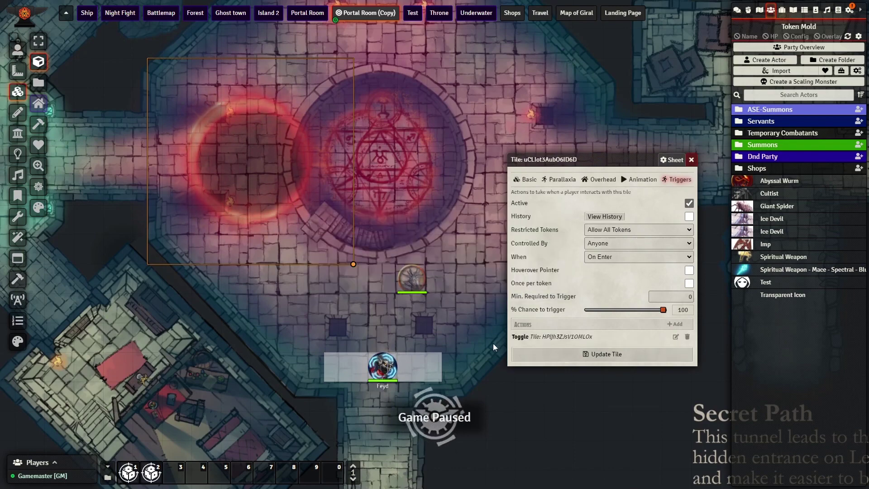
Add a Play Animation action that starts the pentagram circle tile's animation for Everyone.
click(561, 357)
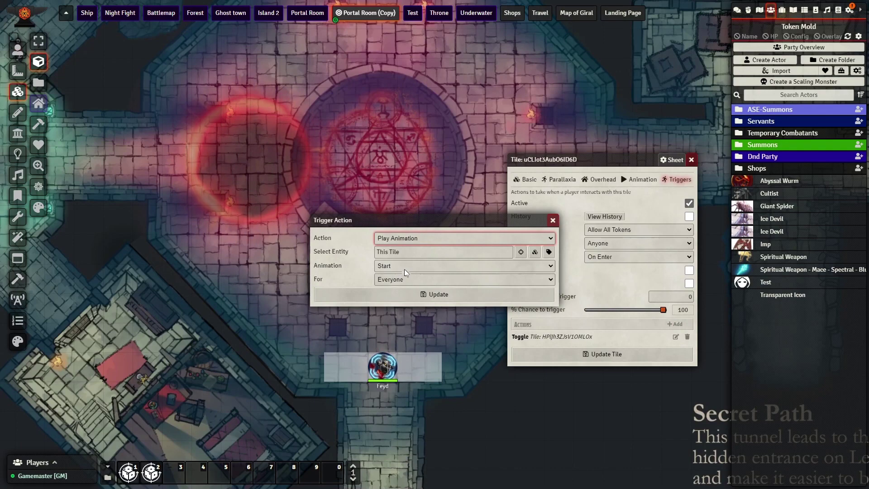
click(520, 251)
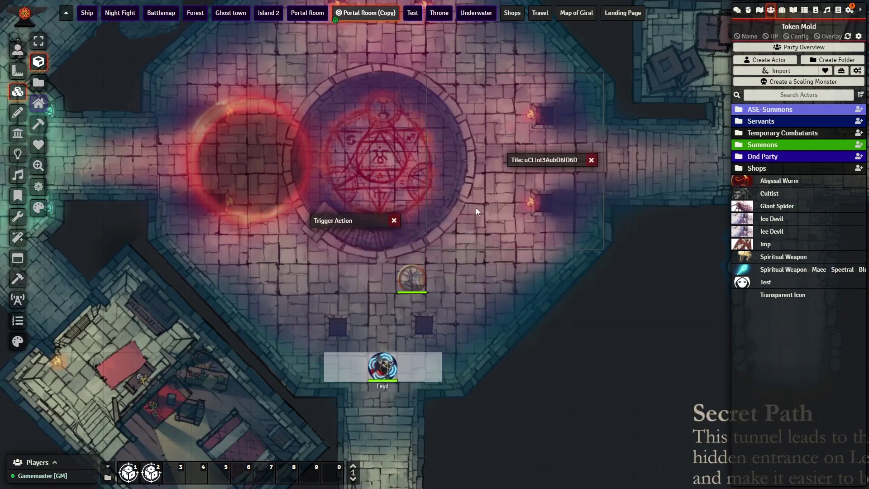
click(576, 104)
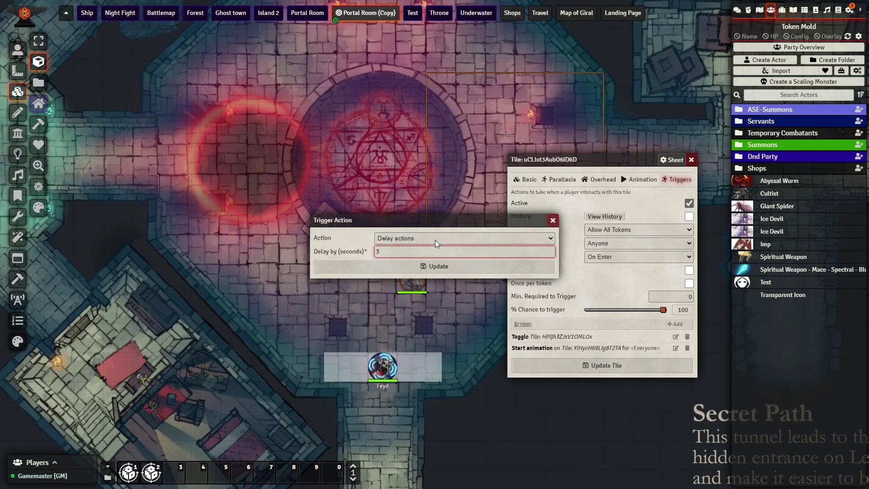
Add a 3.5-second delay action, reorder the actions to start animation, wait, portal toggle, and update the tile.
text(.5)
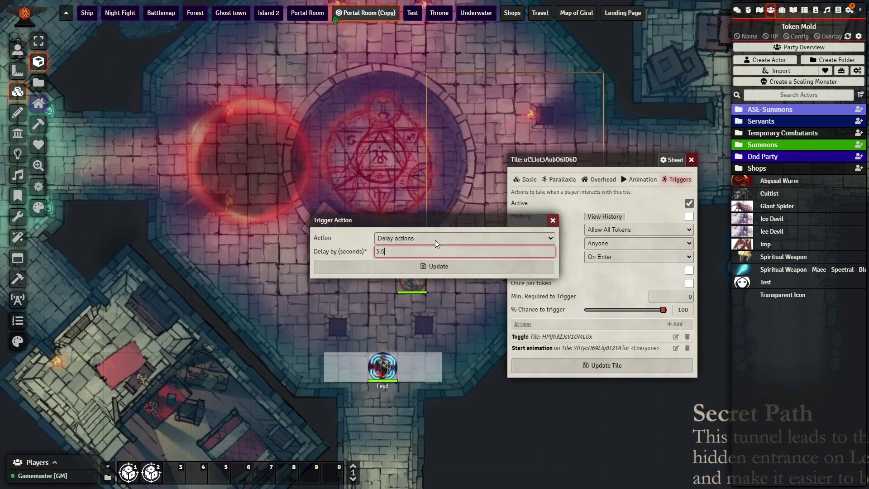
click(396, 267)
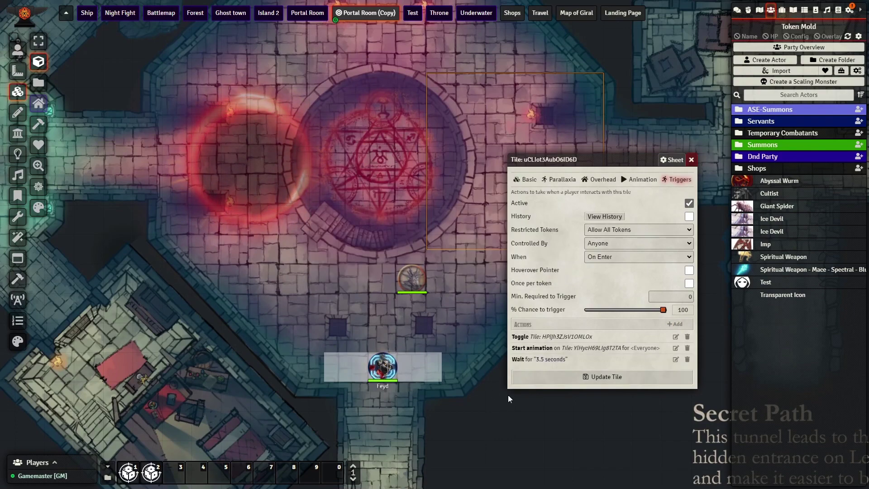
drag(530, 336, 554, 344)
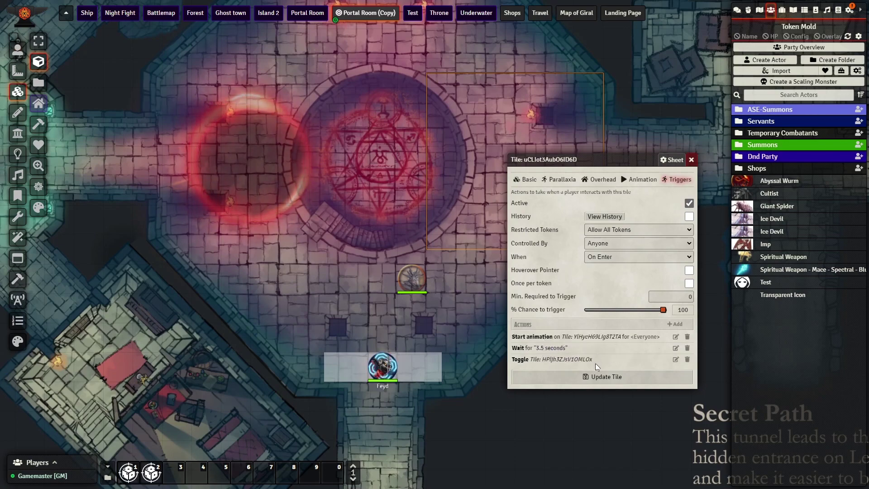
click(596, 378)
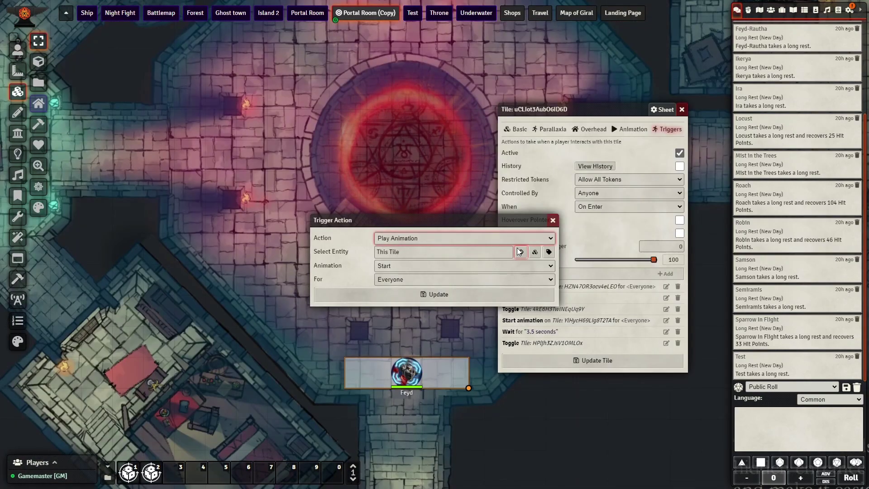
Set the trigger tile's delay action to .25 seconds and save it.
text(.25)
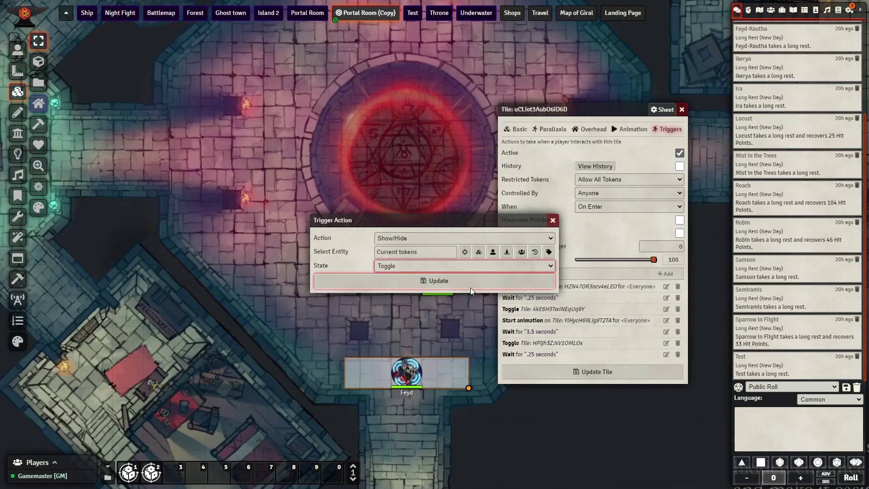
click(498, 277)
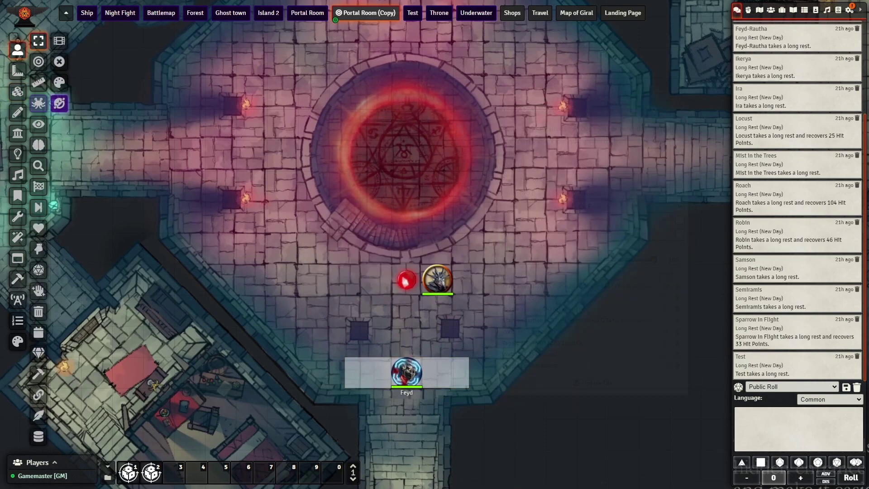
Give the Cultist token beside the red orb the tag Cult and update the token.
right_click(437, 280)
right_click(437, 279)
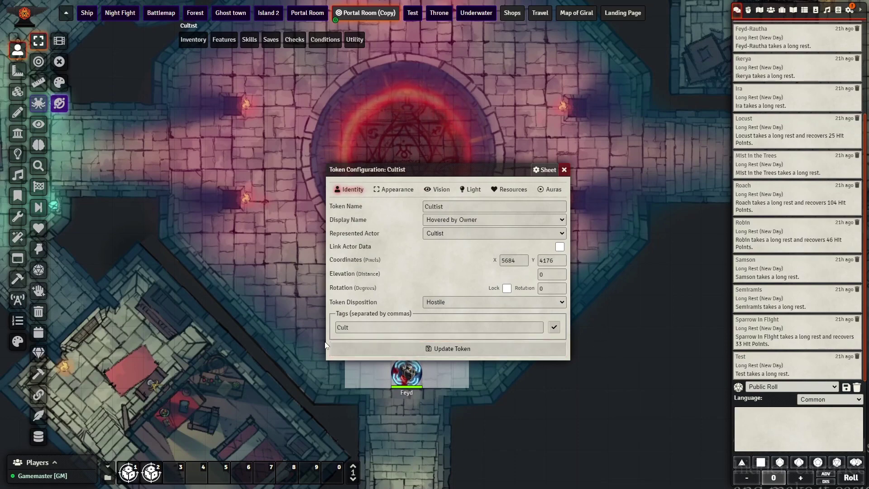
click(463, 349)
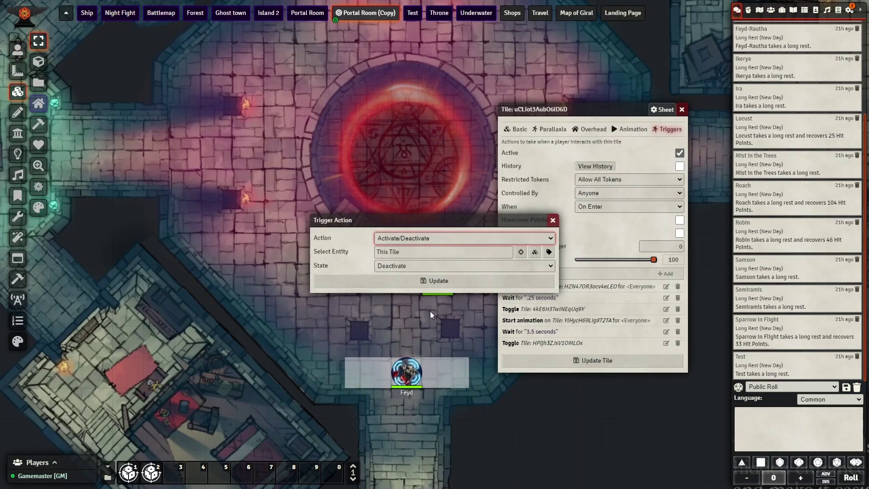
Add a Hurt/Heal action with the value -100 to the trigger tile.
click(438, 286)
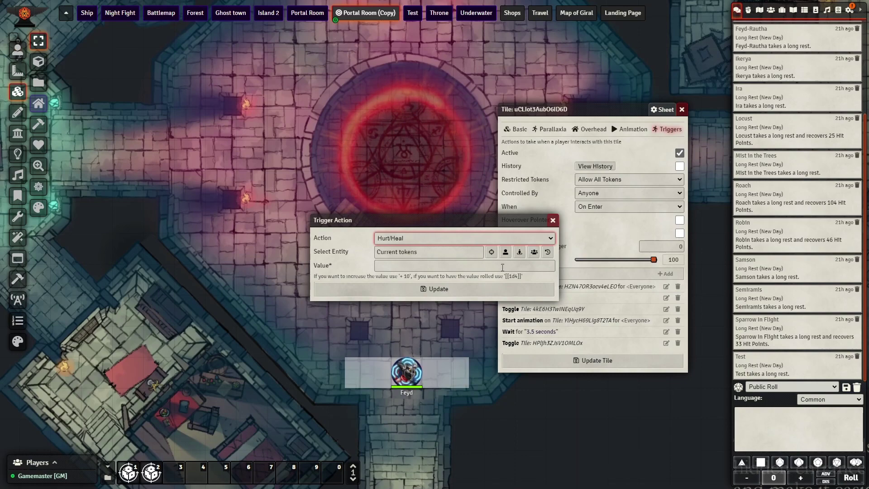
click(484, 267)
text(-100)
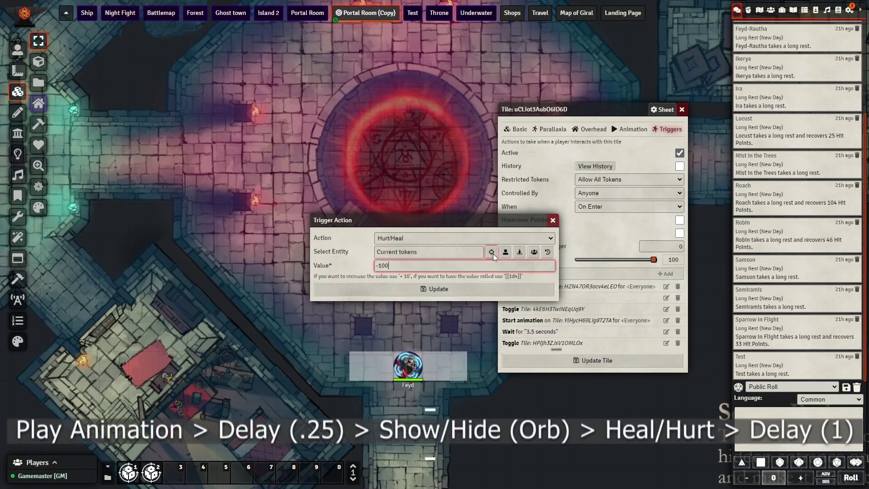
click(461, 290)
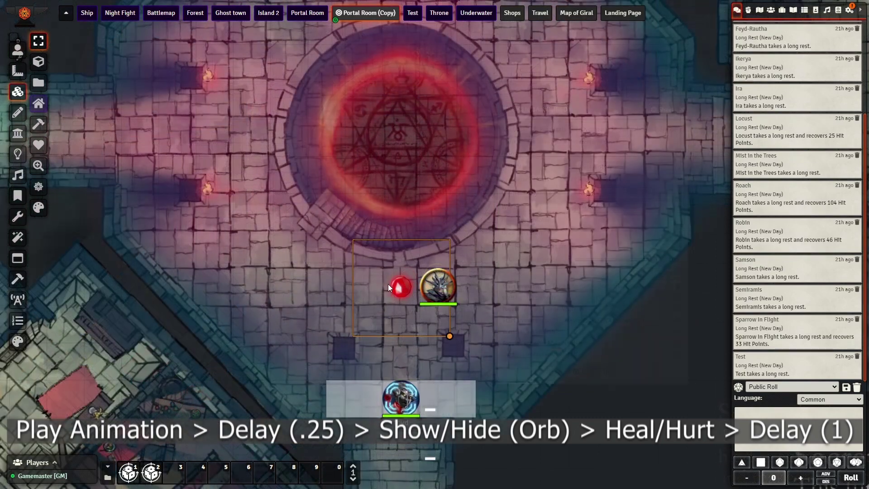
Make two copies of the strike animation tile around the red orb and place them on the west side of the chamber.
key(ctrl+c)
key(ctrl+v)
drag(279, 284, 222, 248)
click(402, 288)
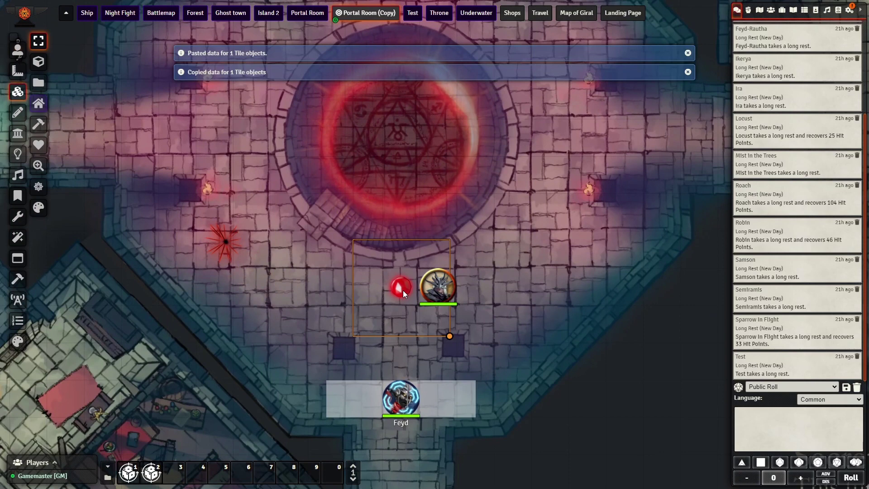
key(ctrl+c)
key(ctrl+v)
drag(228, 146, 214, 95)
click(393, 287)
drag(392, 286, 553, 297)
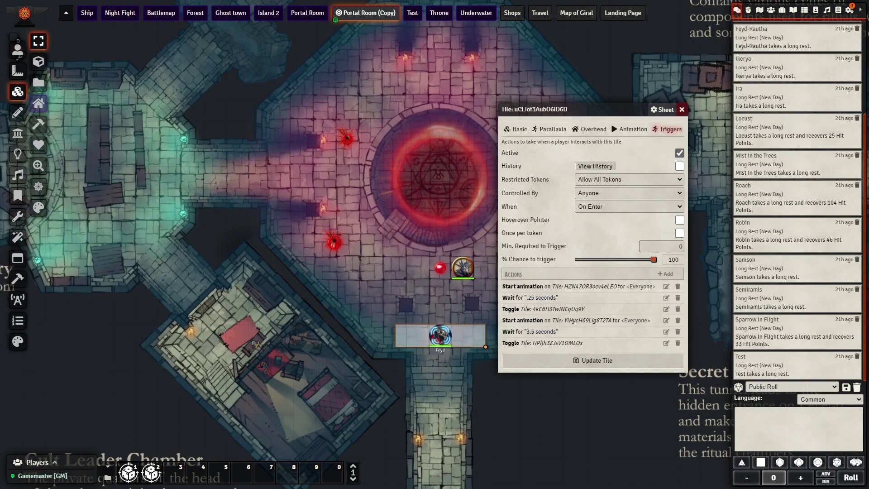
Duplicate the trigger tile's second Start animation action twice.
right_click(576, 325)
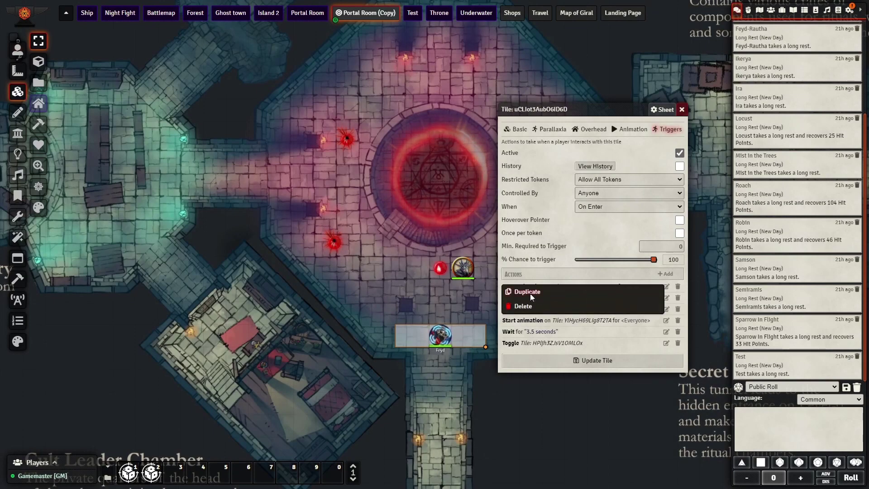
click(531, 293)
right_click(558, 335)
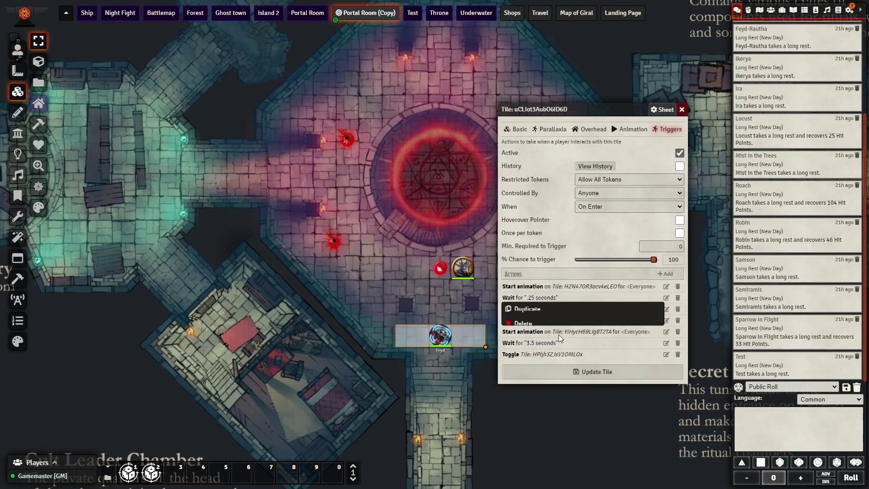
click(528, 303)
Retarget the two duplicated Start animation actions to the southwest and northwest strike tiles respectively.
click(666, 332)
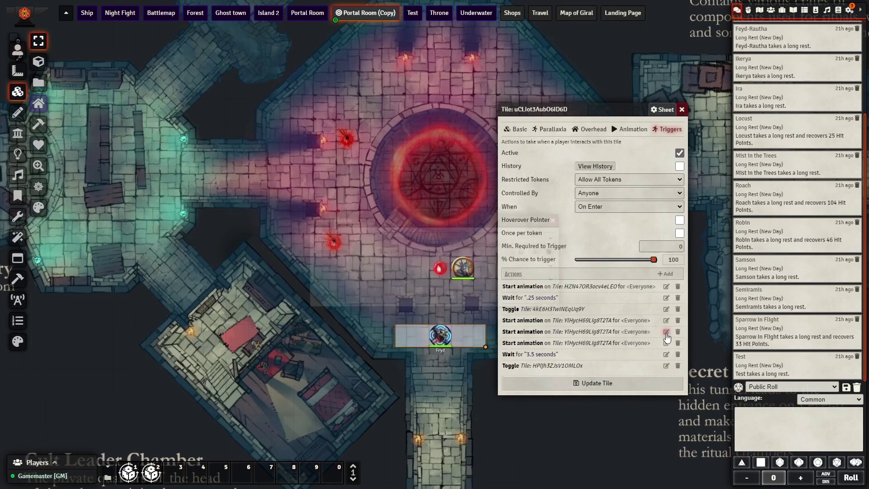
click(519, 256)
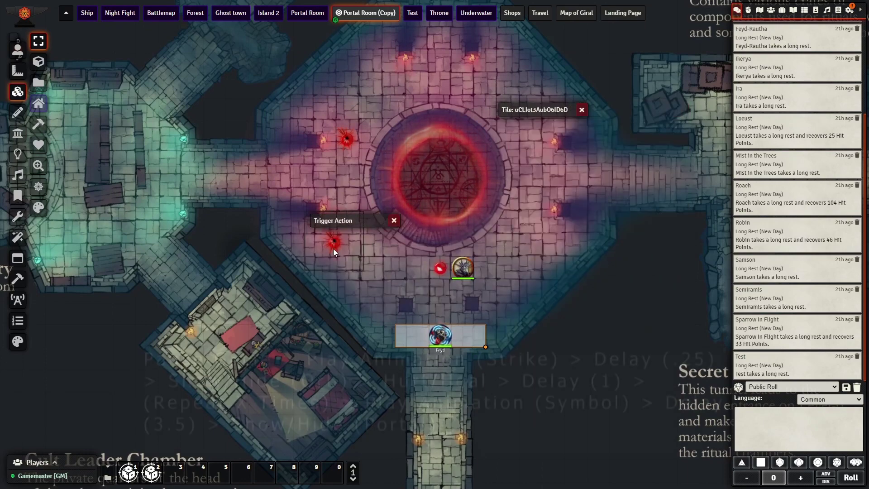
click(333, 249)
click(480, 298)
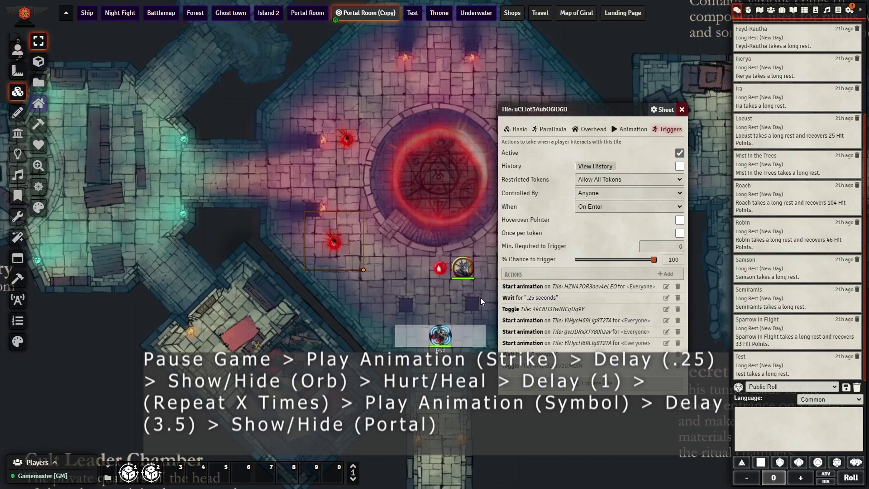
click(666, 343)
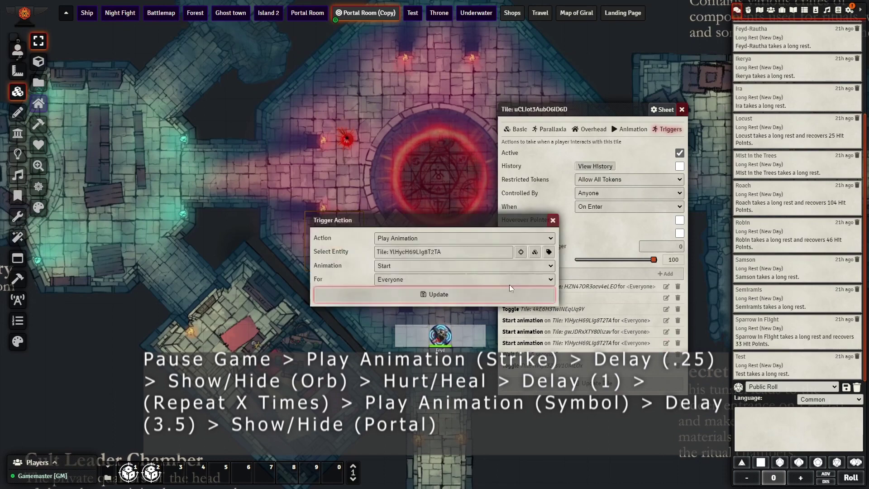
click(520, 253)
click(341, 135)
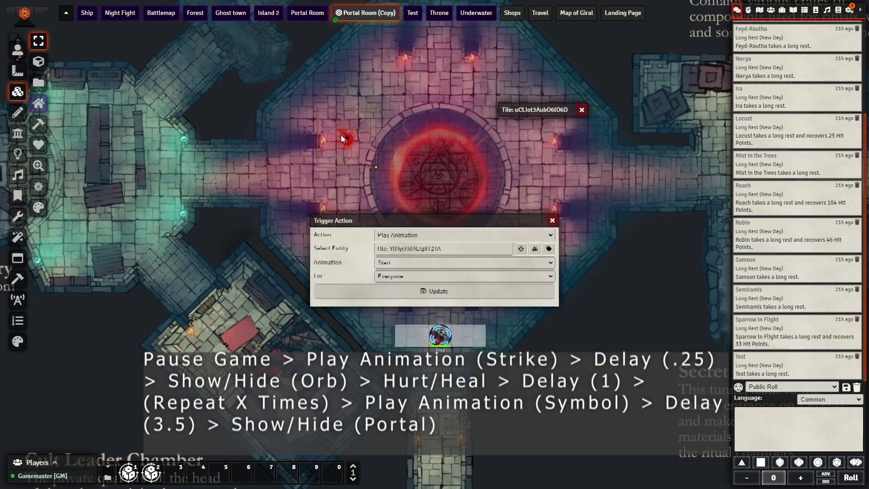
Close the trigger tile's configuration, switch to the token controls and select the Feyd token.
key(Escape)
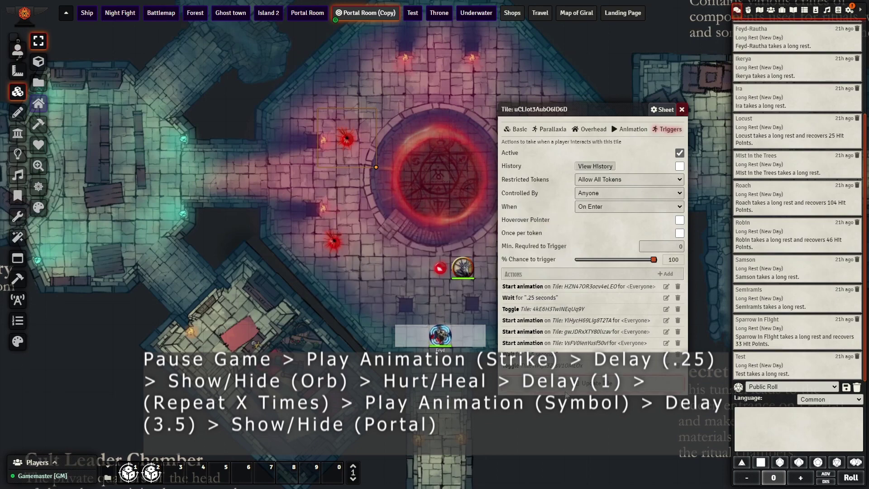
key(Escape)
click(18, 50)
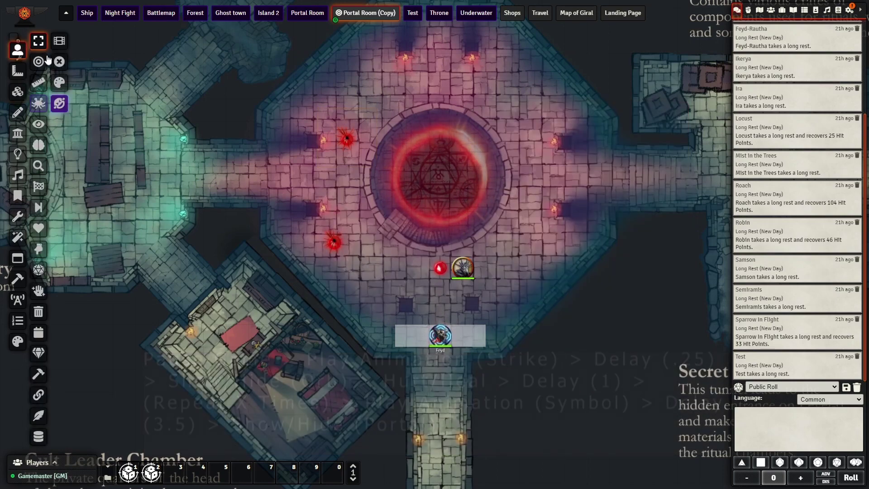
double_click(441, 337)
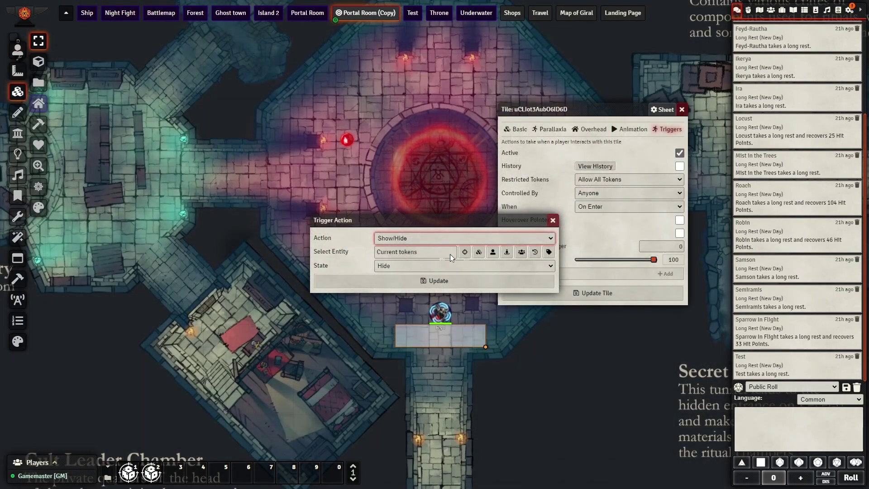
Target the Show/Hide action at entities tagged Cult, set its state to Toggle and save it.
click(549, 252)
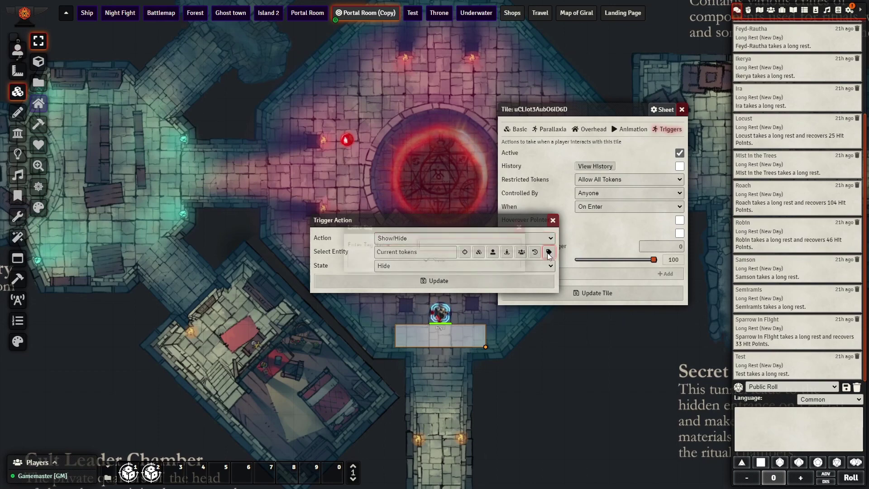
text(Cult)
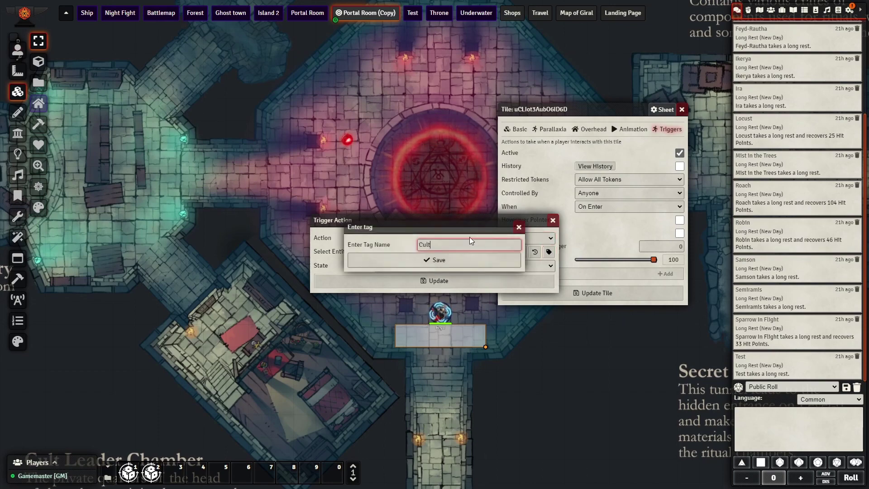
click(442, 256)
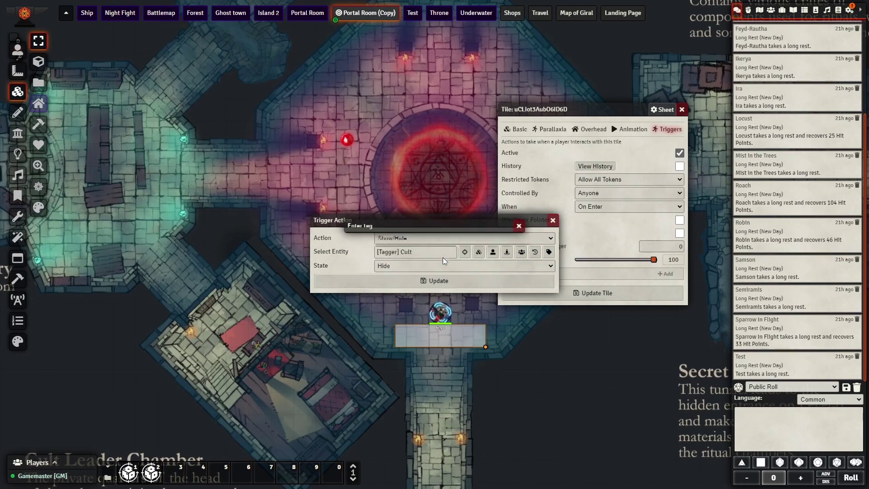
click(415, 265)
click(409, 283)
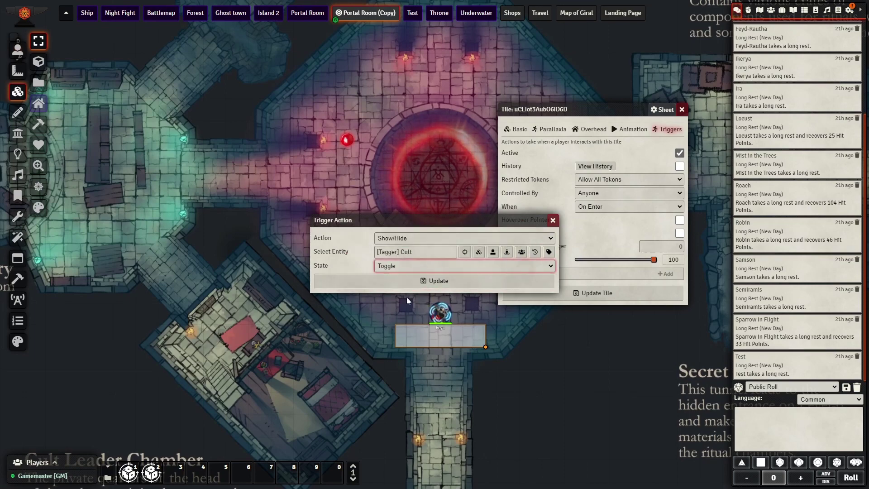
click(414, 284)
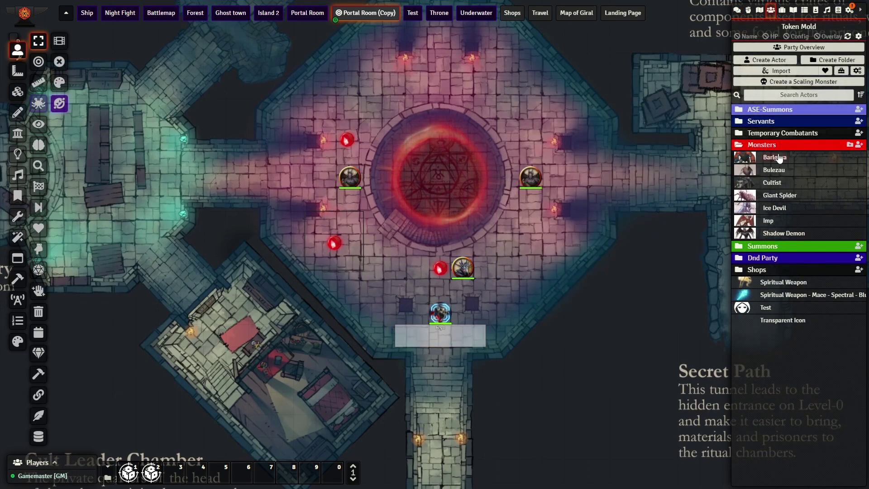
Place two Barlgura tokens south of the portal and a Bulezau north of it, and open the eastern Barlgura's tags for editing.
drag(382, 252, 383, 253)
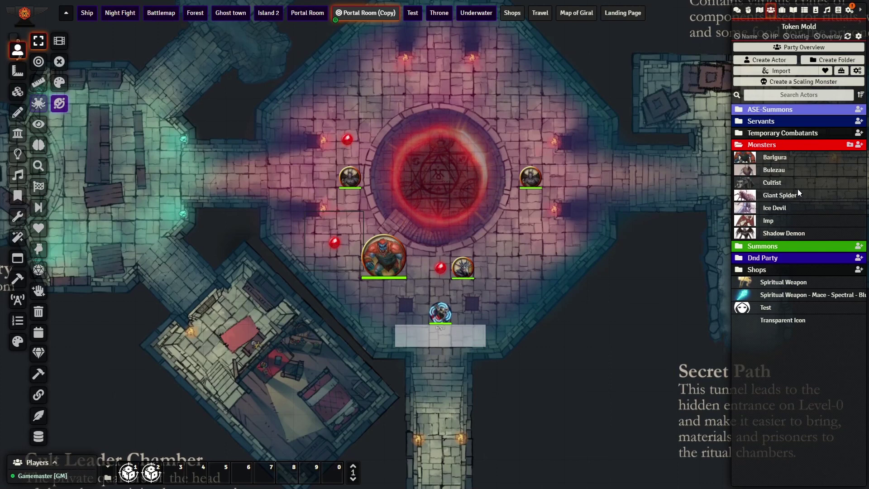
drag(516, 249, 530, 252)
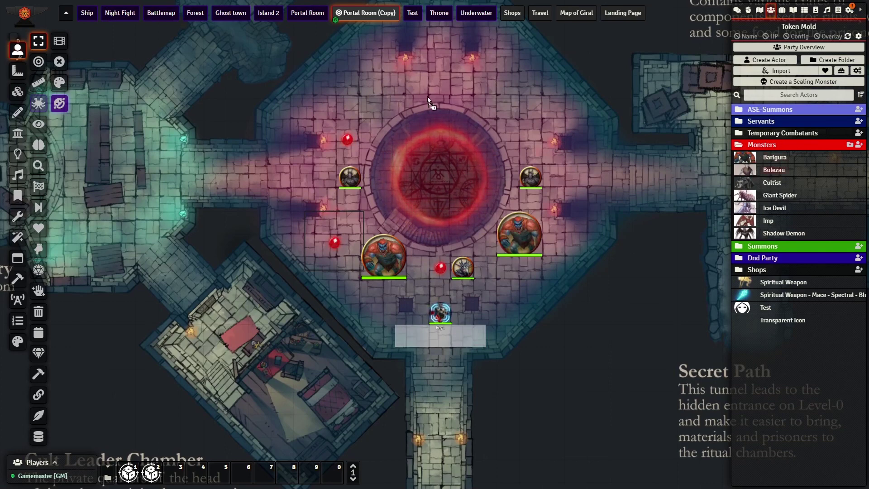
double_click(523, 231)
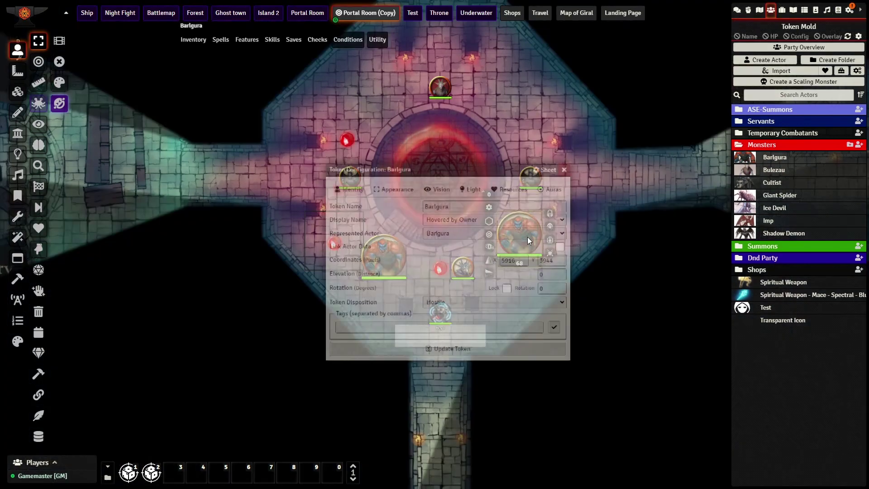
click(462, 327)
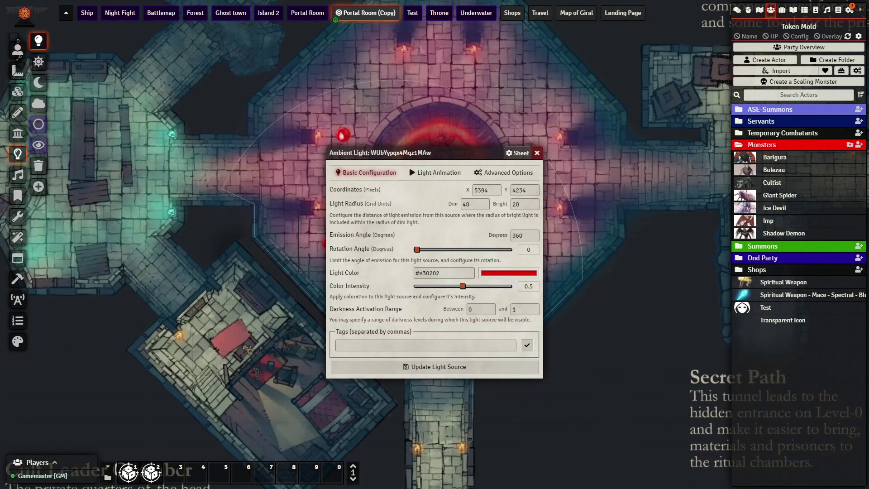
Tag the red ambient light with Light and update the light source.
click(414, 345)
text(Light)
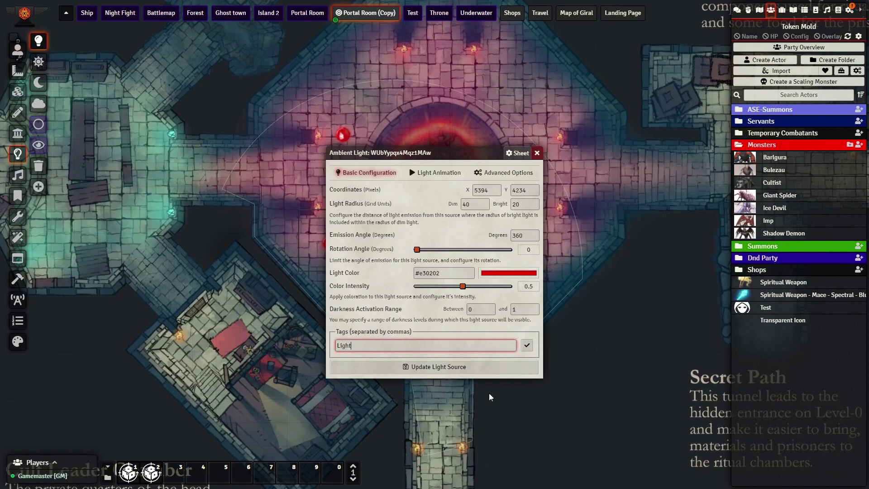
click(489, 371)
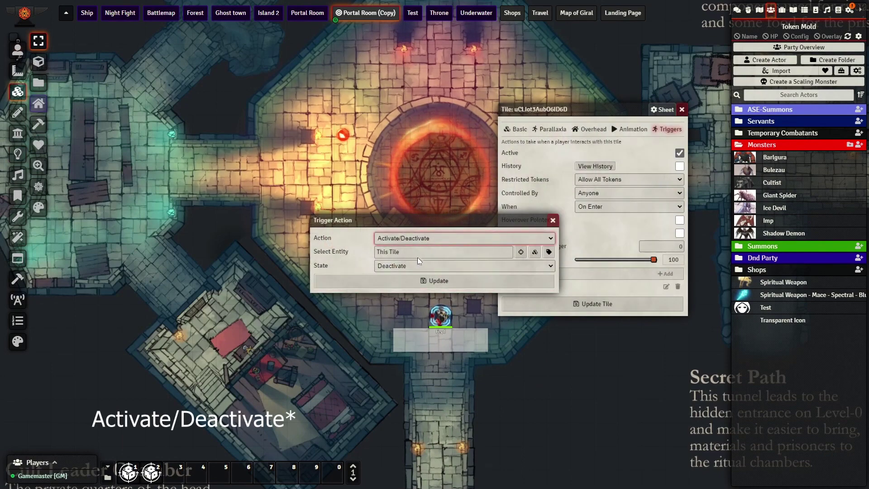
Set the Activate/Deactivate action's state to Toggle and open the tag entry for its target.
click(422, 268)
click(400, 289)
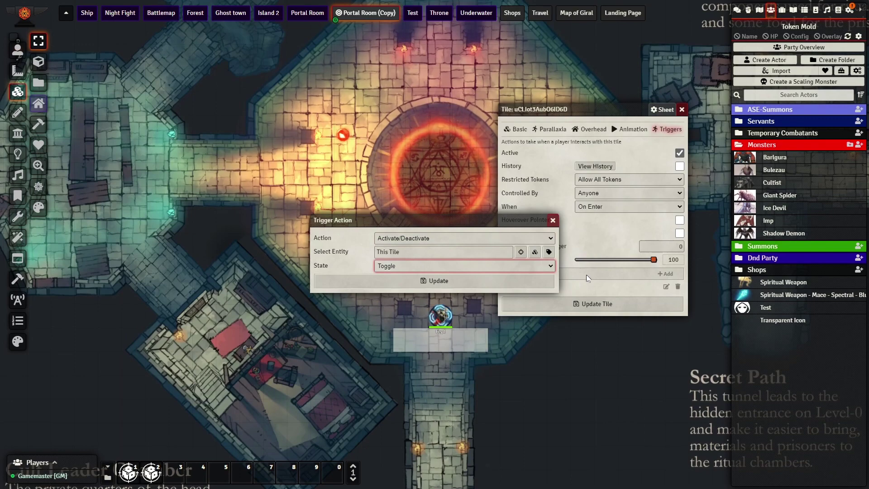
click(547, 251)
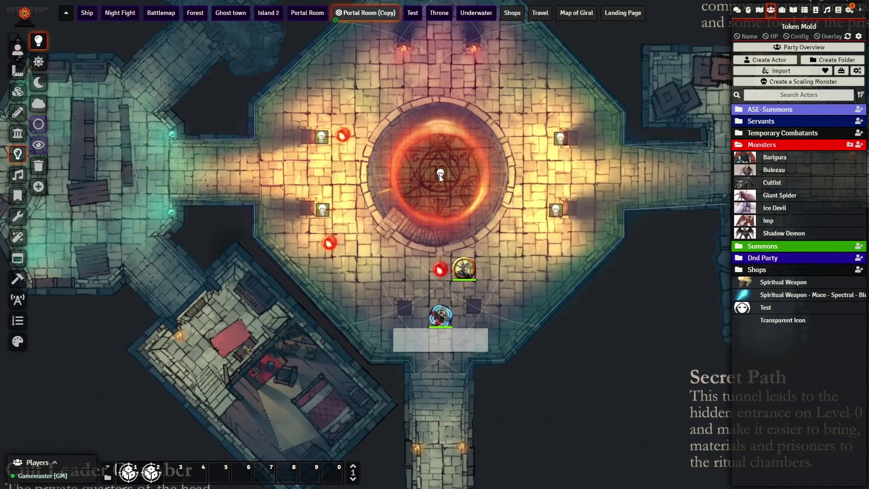
Set the portal's central ambient light to a dim radius of 30, a bright radius of 15 and the red colour #cb1010.
double_click(439, 175)
drag(481, 204, 400, 197)
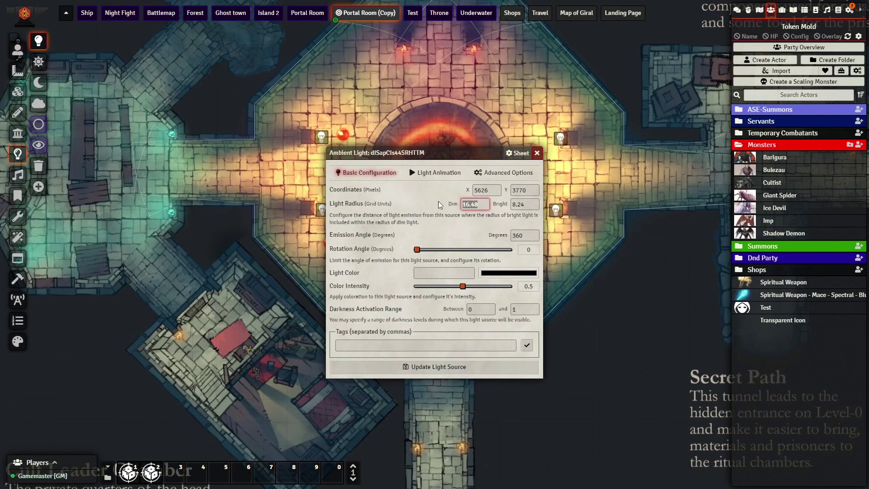
text(30)
click(522, 205)
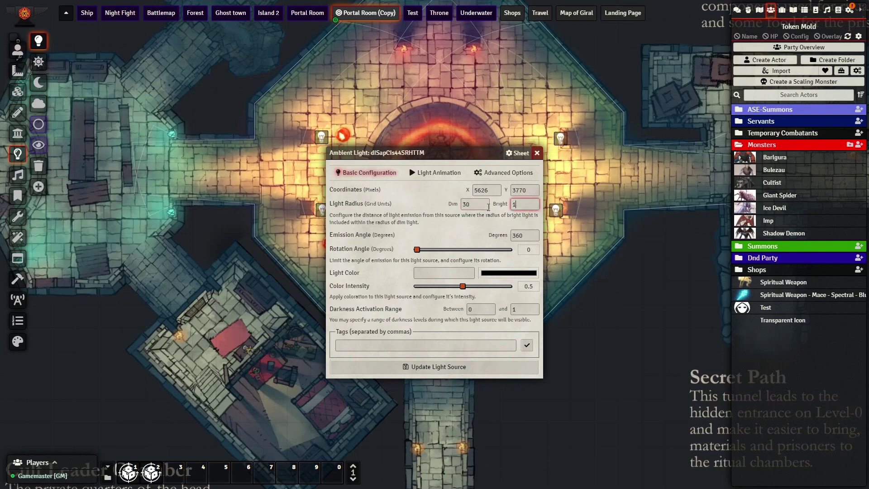
click(510, 275)
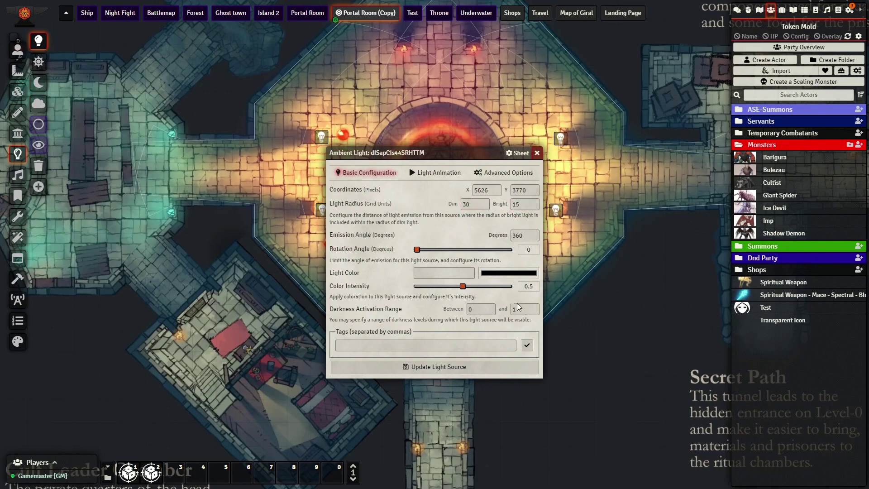
click(572, 292)
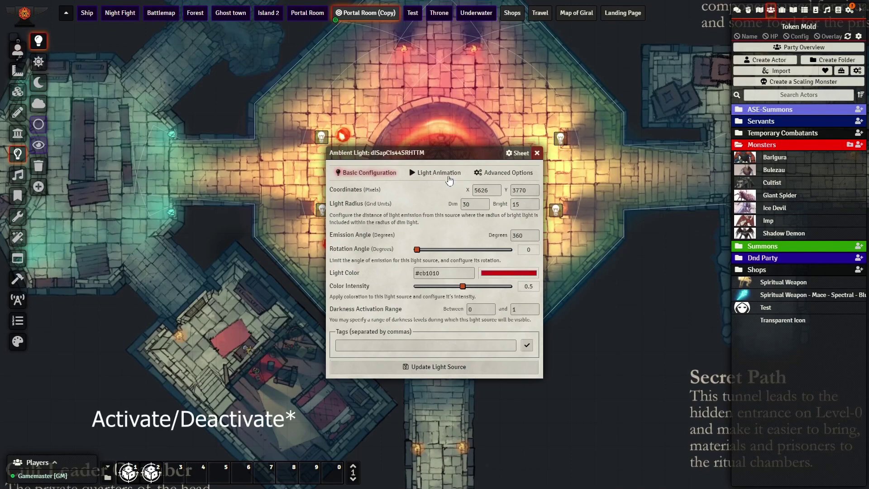
Give the portal light the Swirling Fog animation and update the light source.
click(437, 173)
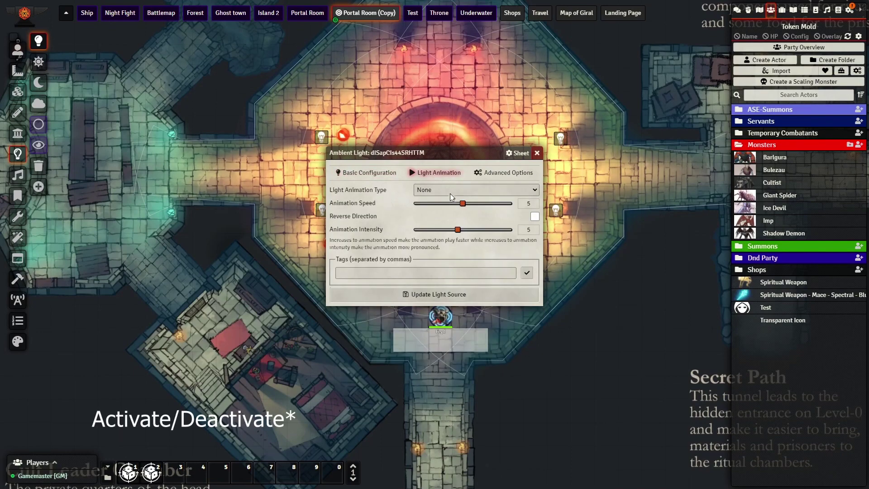
click(452, 239)
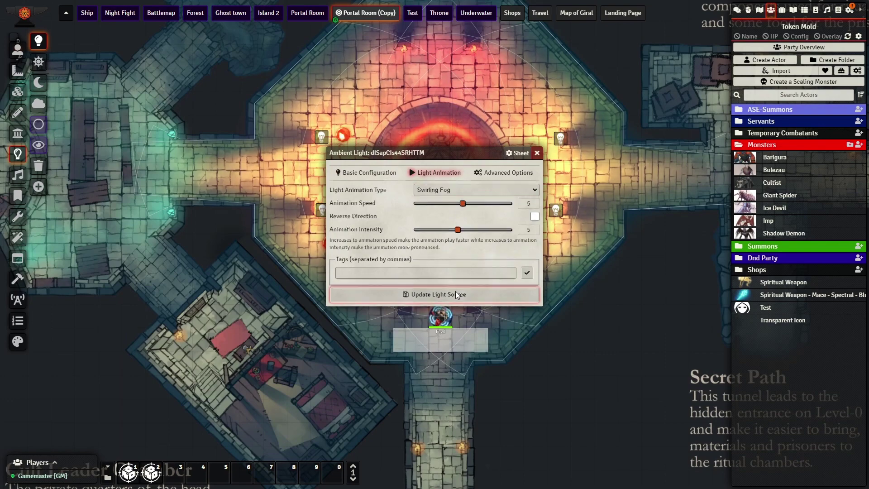
click(455, 292)
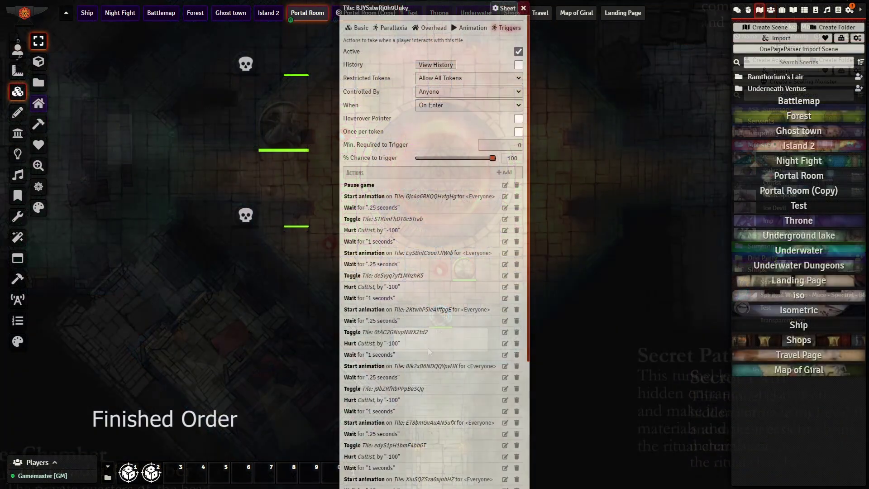
Review the order of the trigger tile's actions in the Portal Room scene, from pausing to unpausing the game.
scroll(433, 249, down, 2)
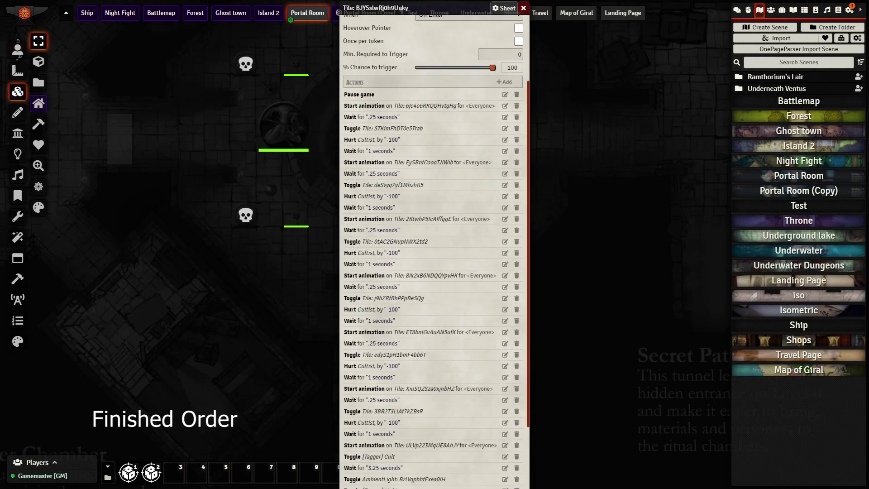
scroll(433, 249, down, 1)
scroll(434, 248, down, 1)
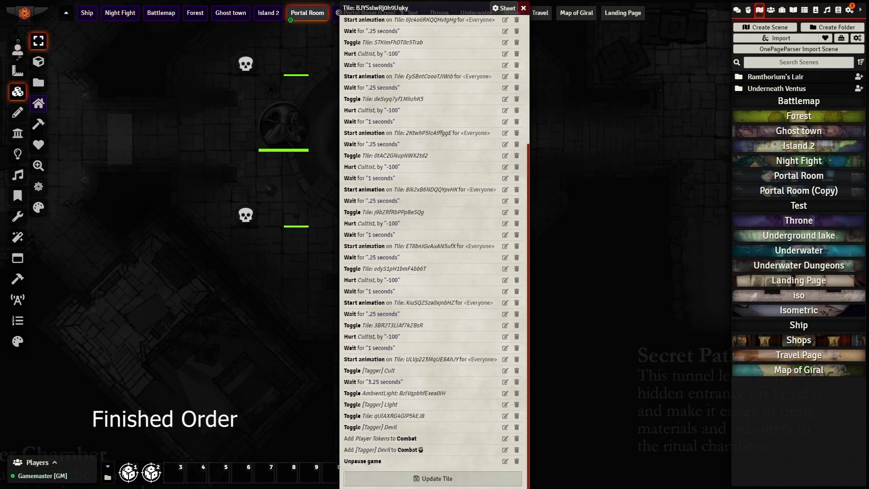
scroll(433, 248, up, 2)
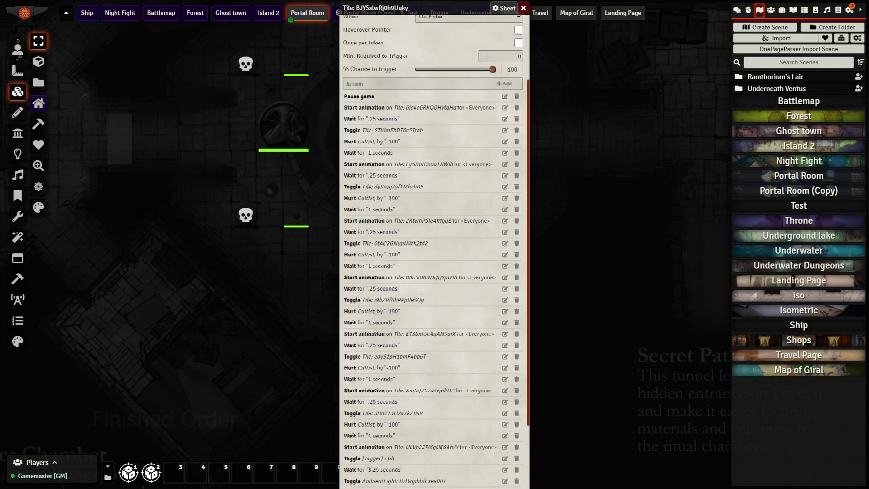
scroll(433, 249, up, 1)
scroll(434, 249, down, 2)
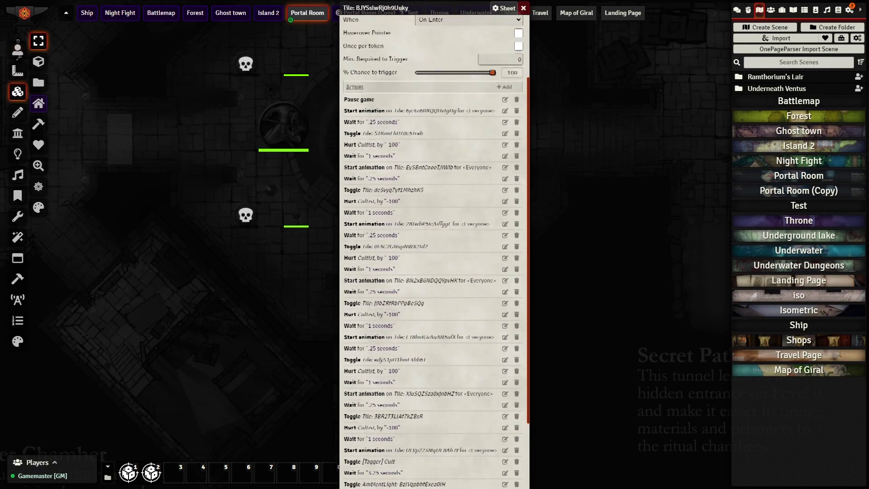